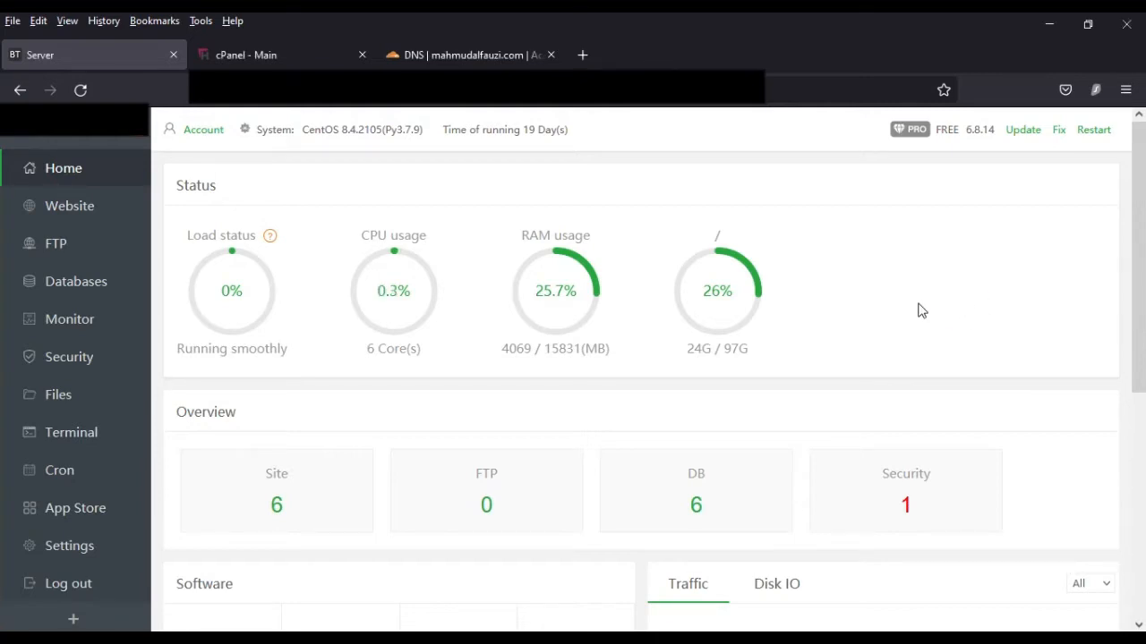
Step: Open the DNS Manager and display the record list of the kelasit.id domain
scroll(921, 308, "down", 5)
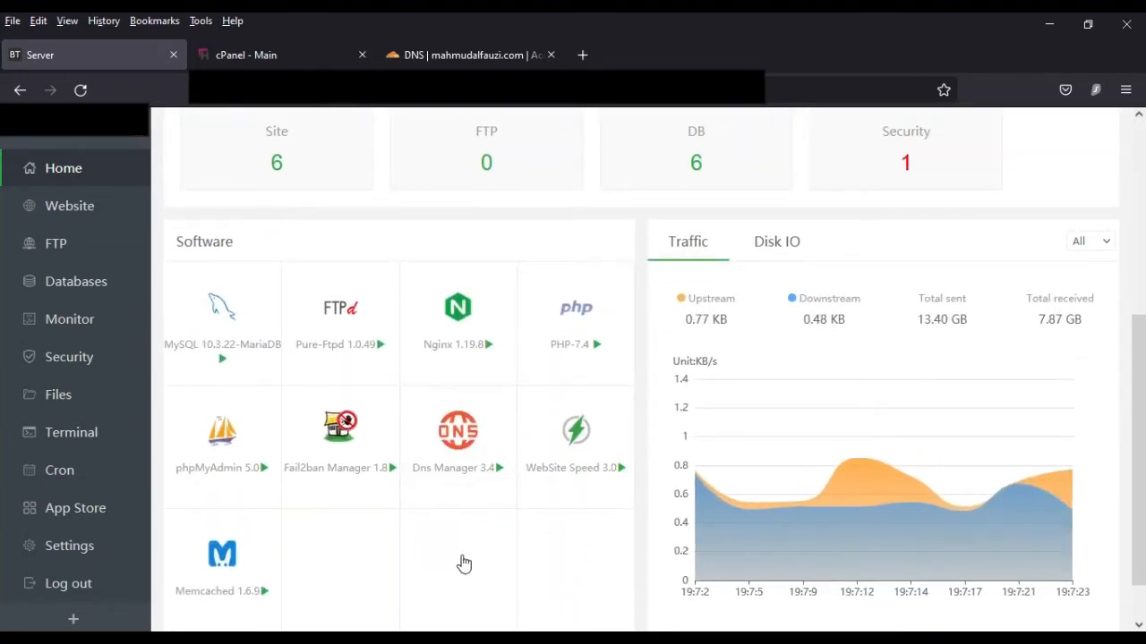
scroll(738, 405, "up", 5)
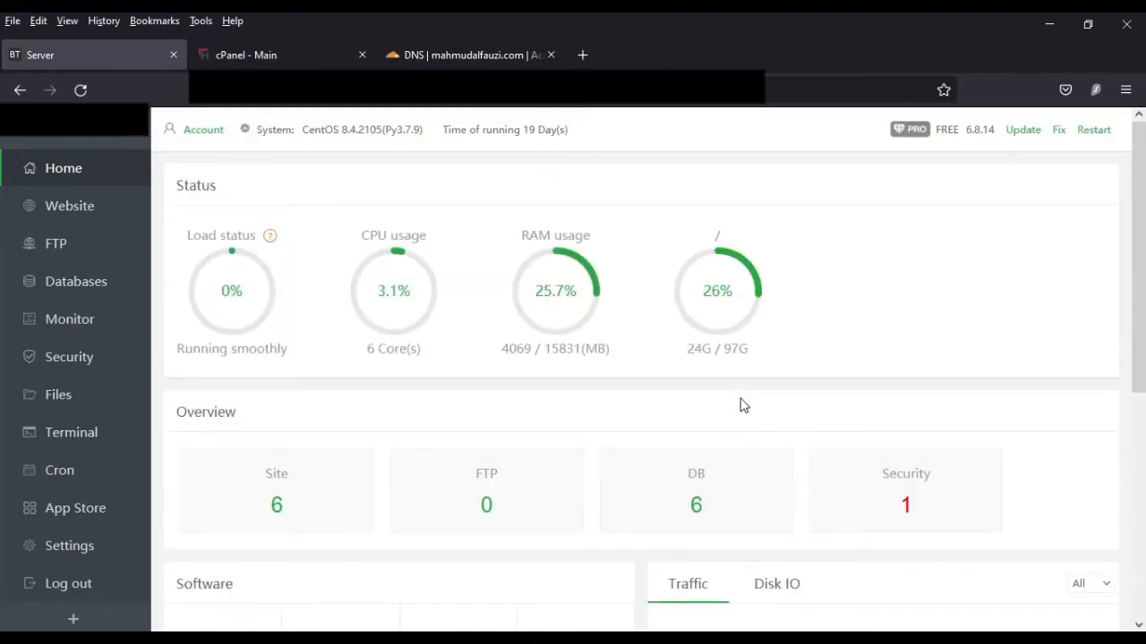
scroll(739, 404, "down", 6)
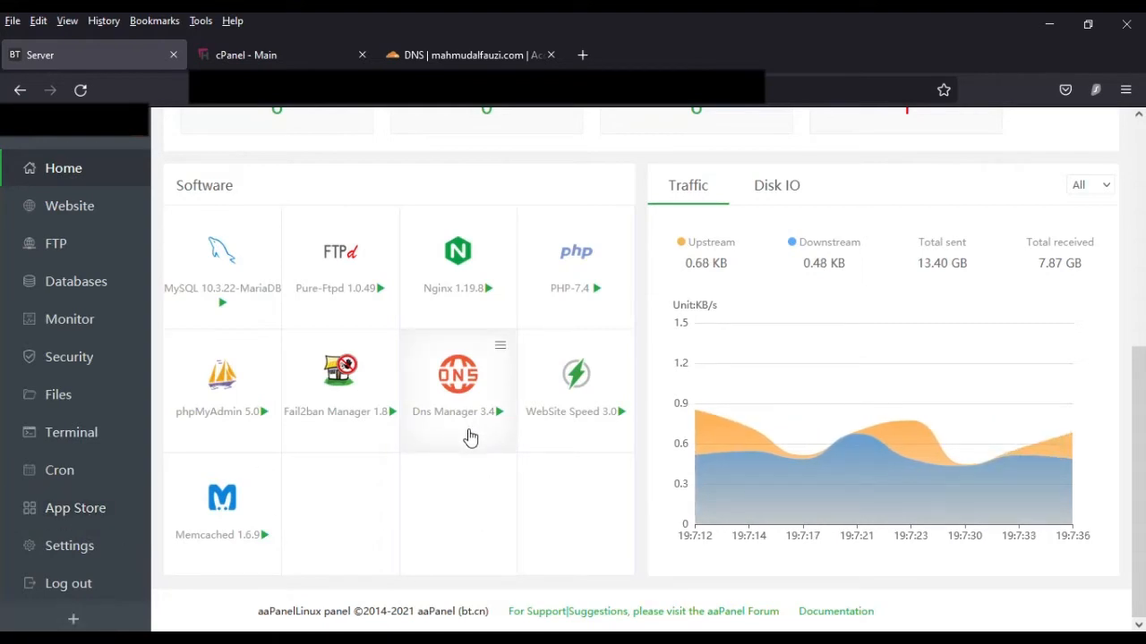
left_click(470, 365)
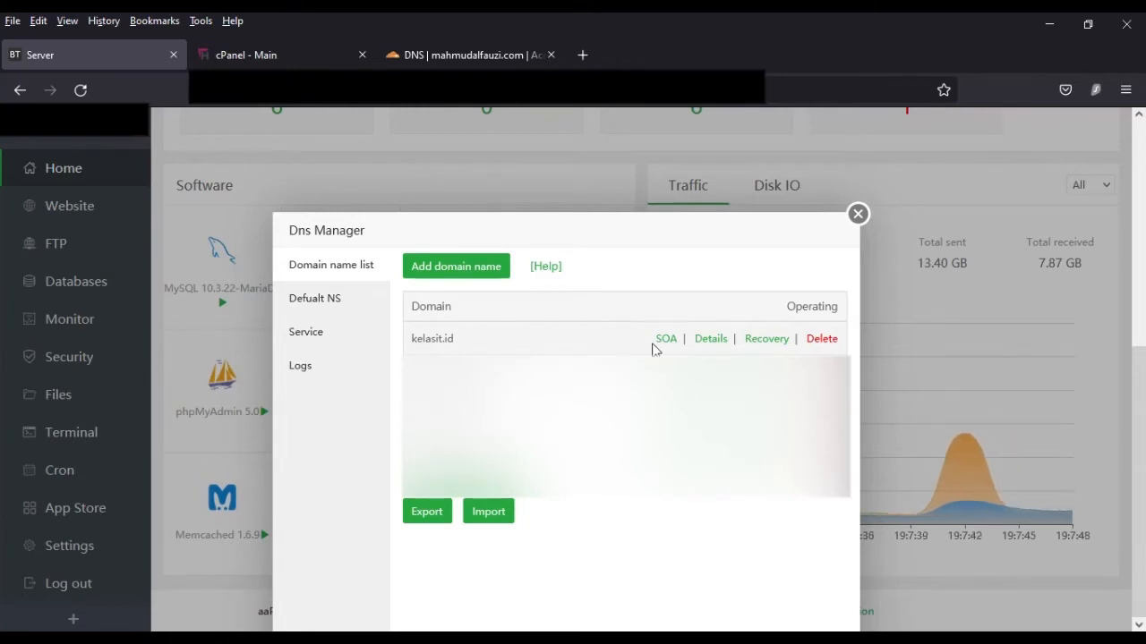
left_click(714, 342)
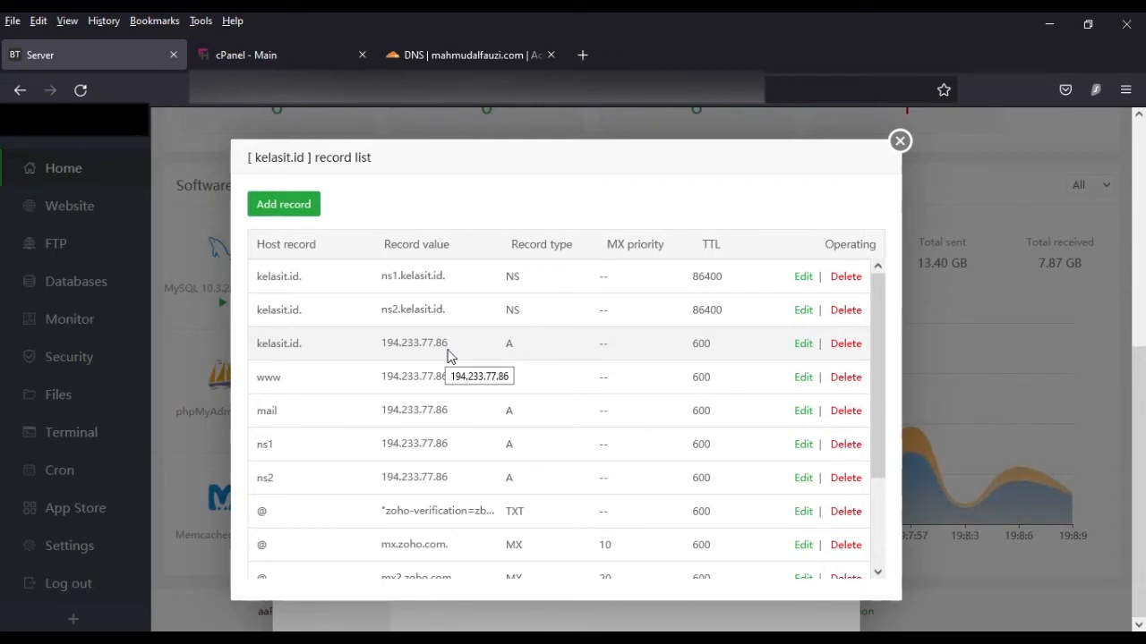
Step: Copy the IP address of the www A record in the kelasit.id record list
left_click_drag(381, 377, 448, 377)
right_click(426, 376)
left_click(465, 408)
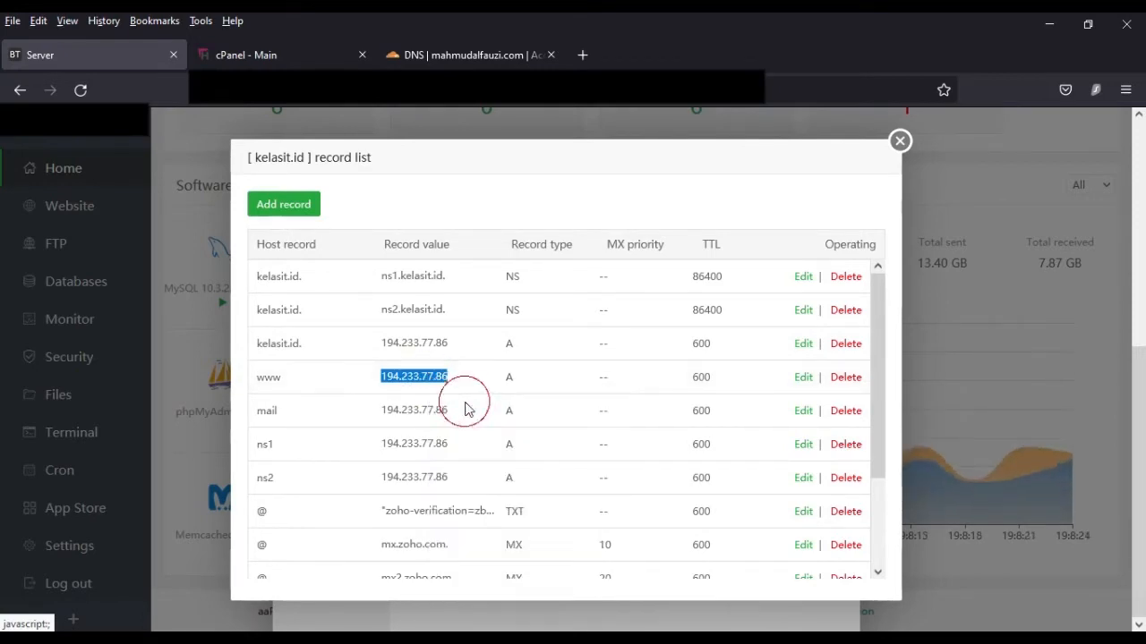
left_click(435, 377)
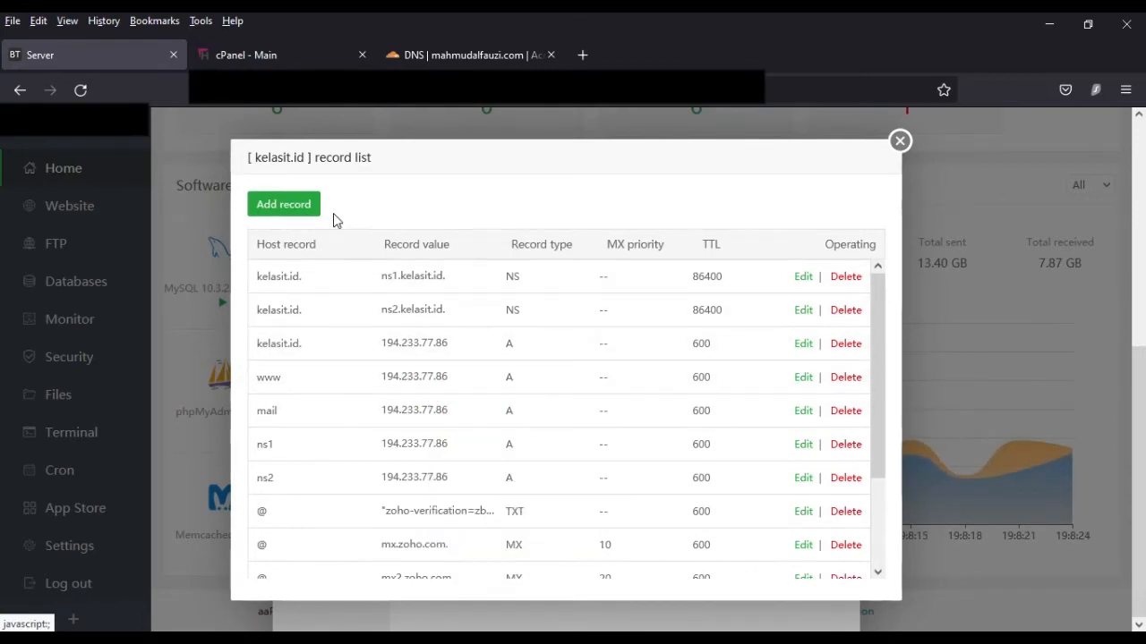
Step: Add an A record named sub to kelasit.id with the copied value 194.233.77.86, keeping the TTL at 600
left_click(305, 206)
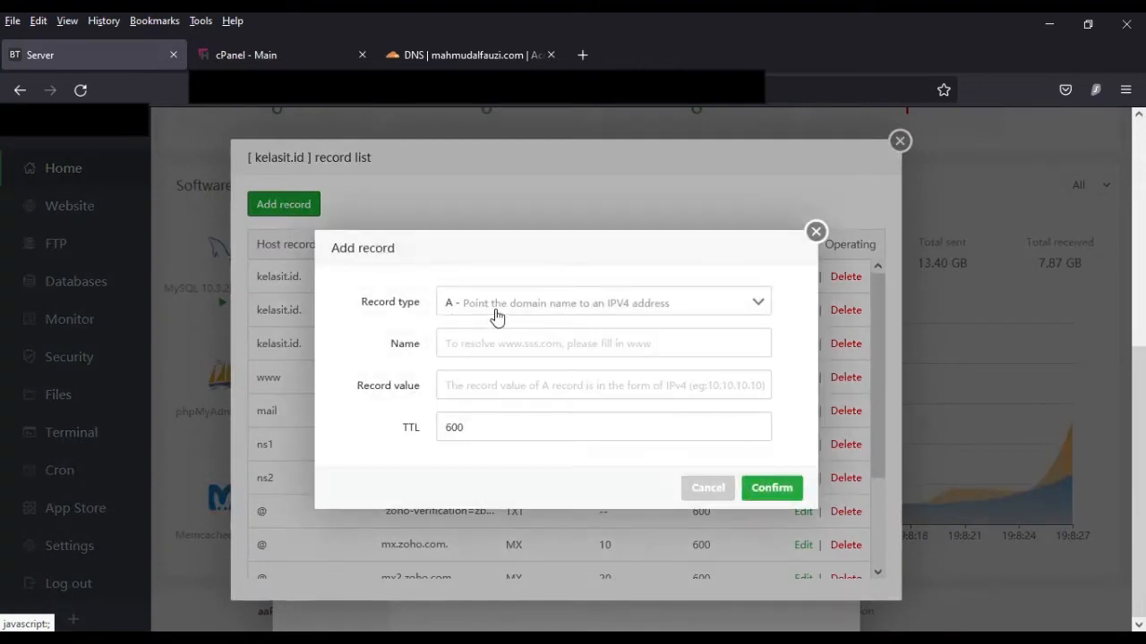
left_click(478, 348)
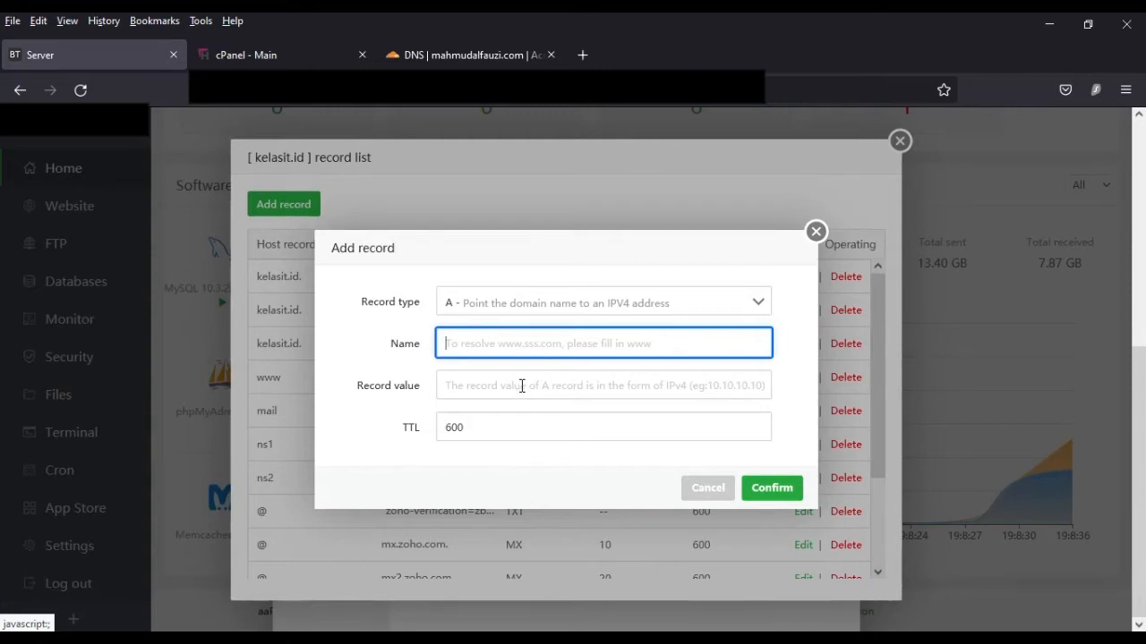
type("sub")
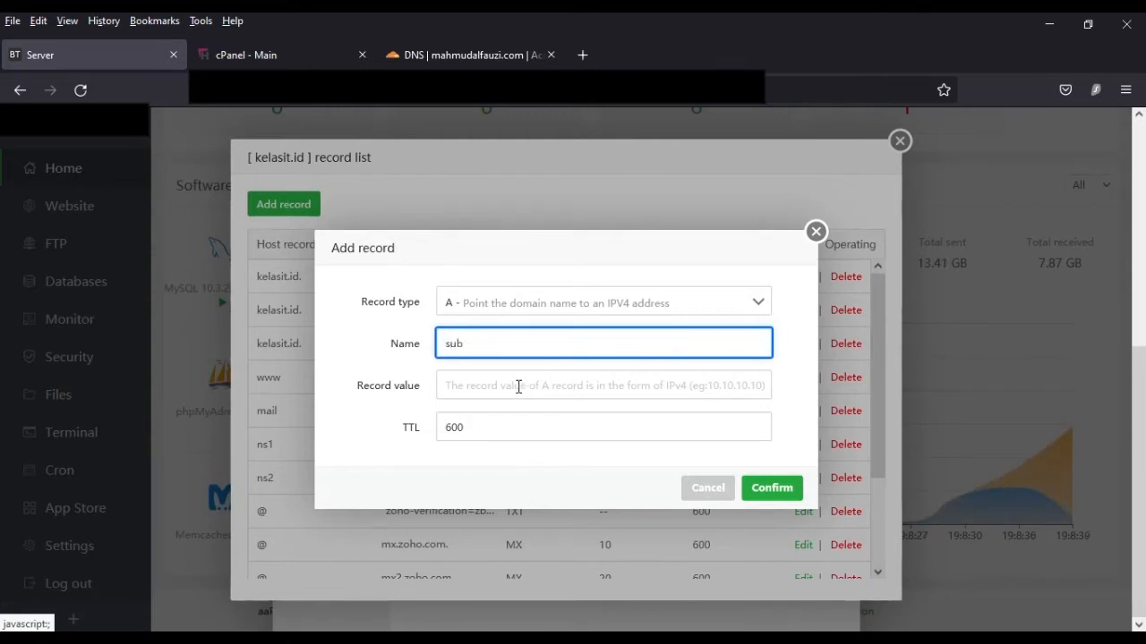
left_click(504, 391)
key("ctrl+v")
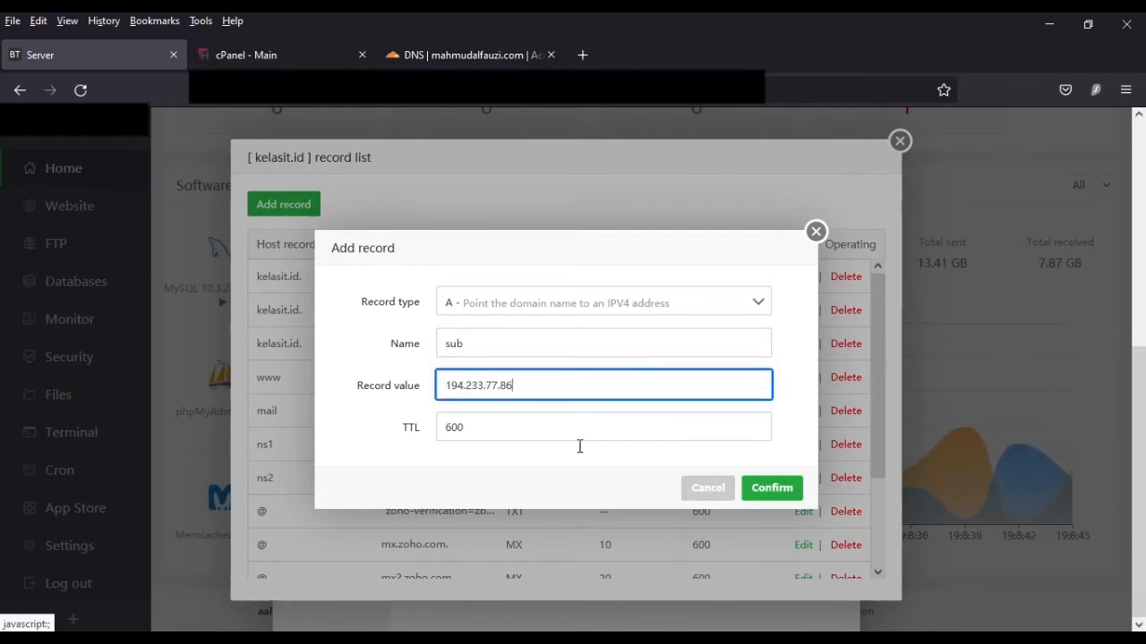
left_click(781, 498)
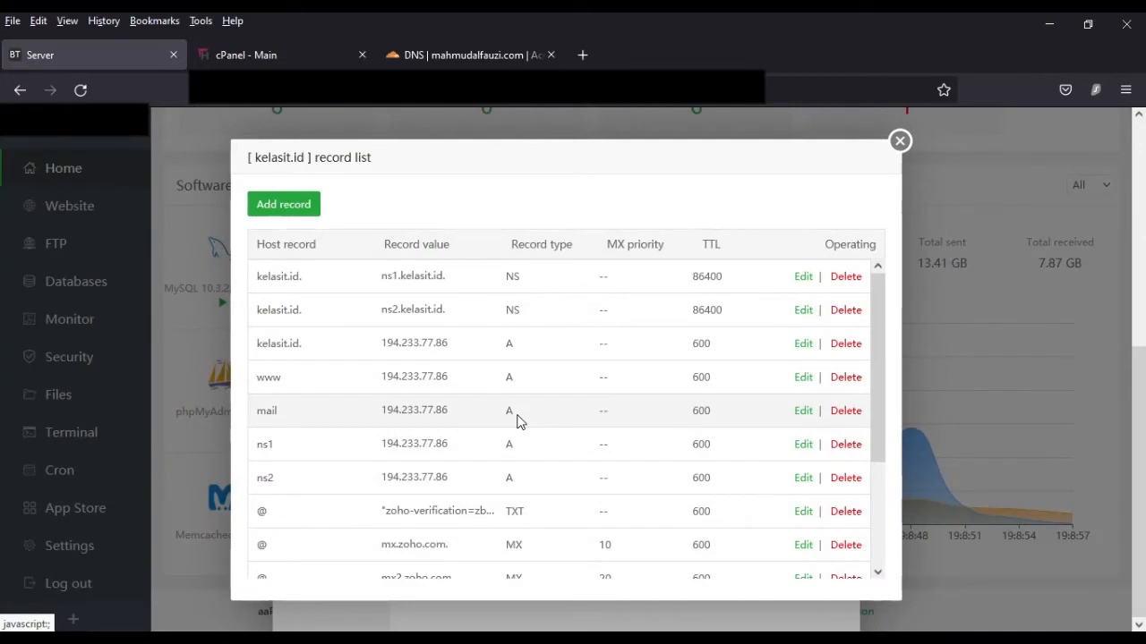
Step: Check the kelasit.id record list for the new sub entry, then close the record list and the DNS Manager
scroll(516, 421, "down", 3)
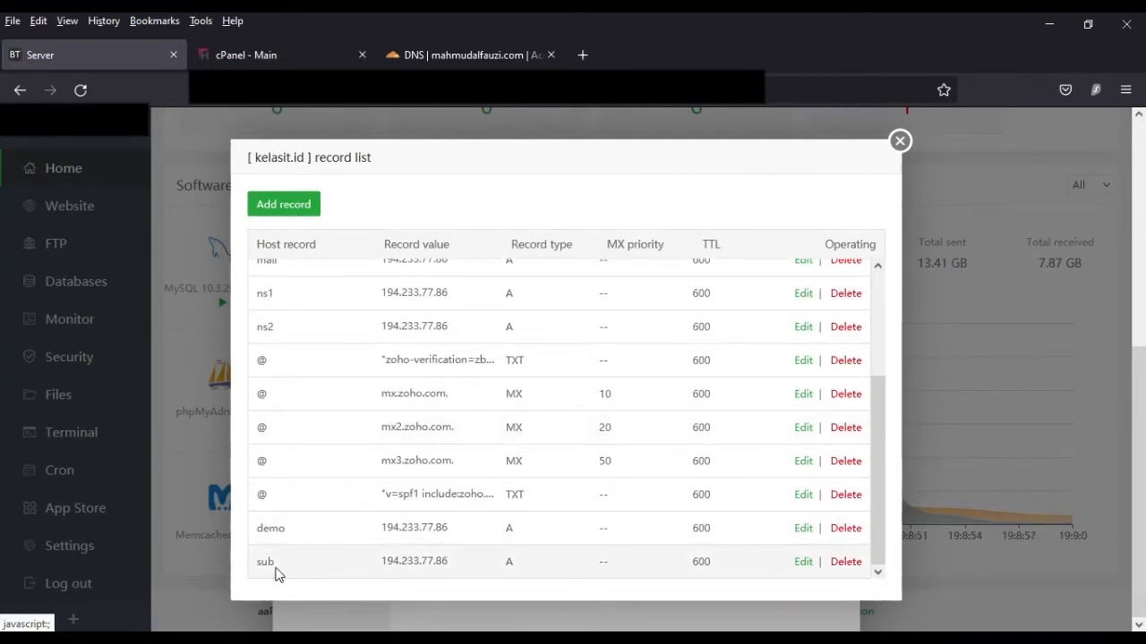
scroll(331, 537, "up", 3)
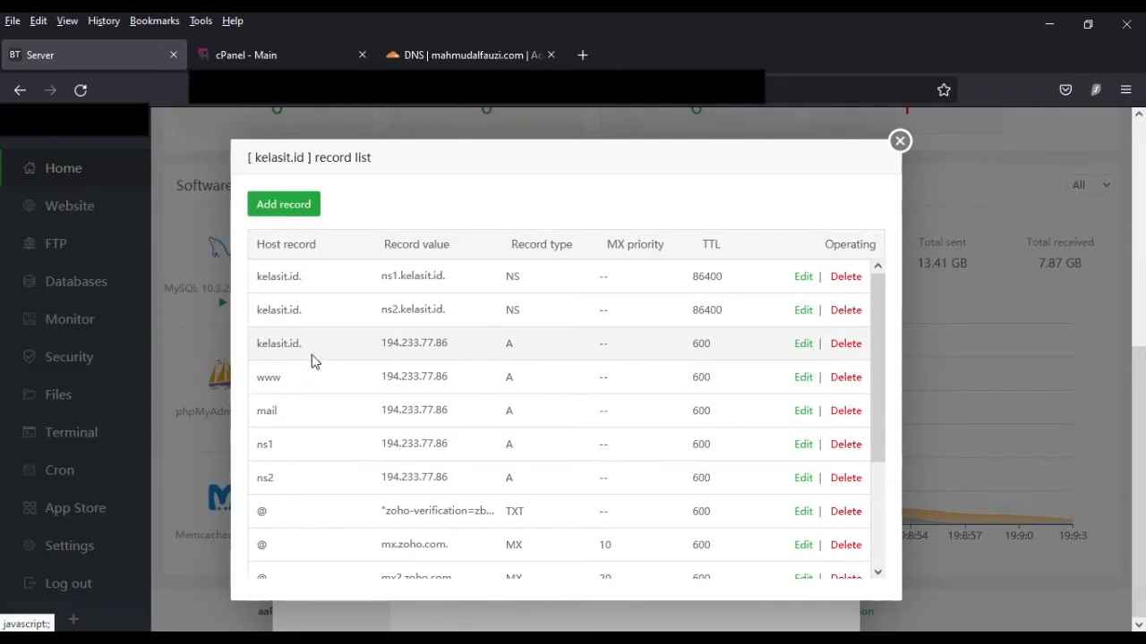
scroll(313, 362, "down", 3)
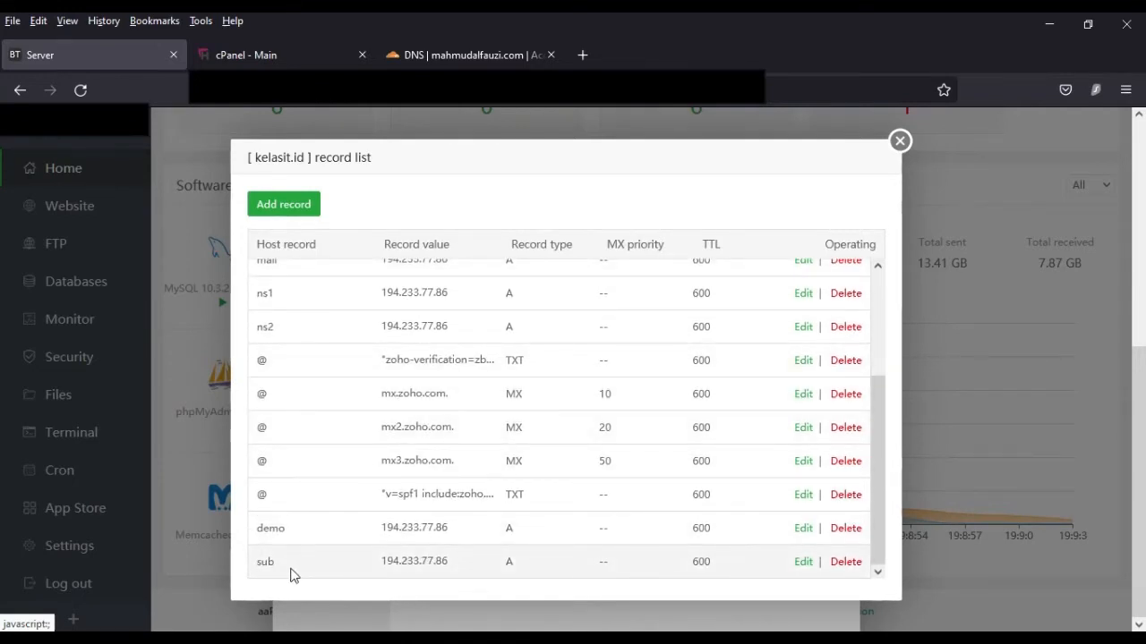
scroll(292, 574, "up", 3)
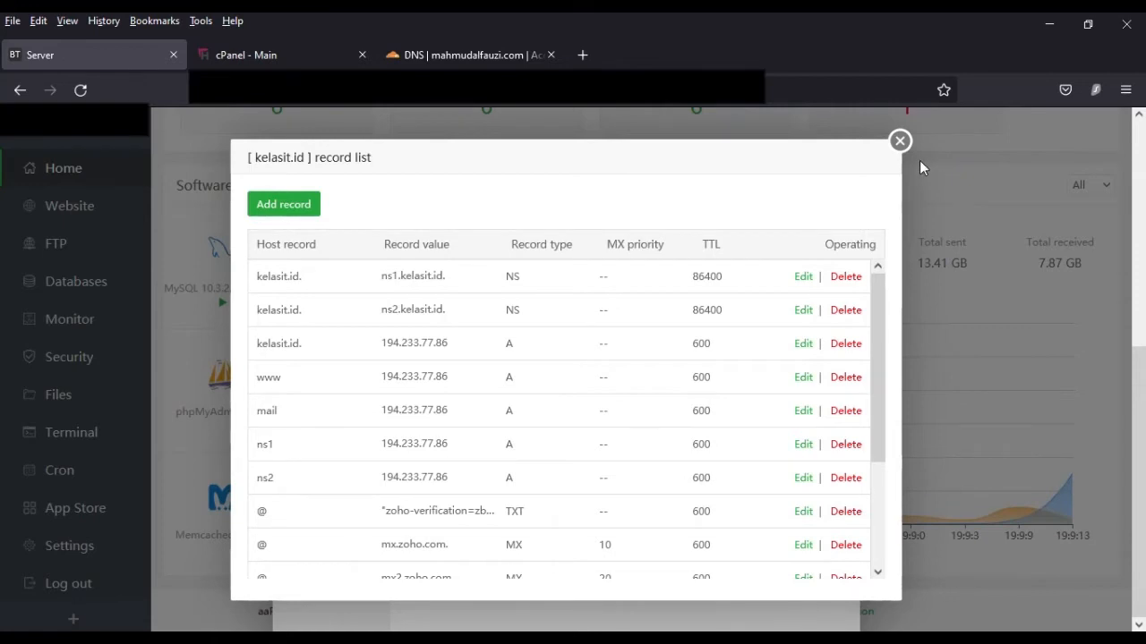
left_click(899, 140)
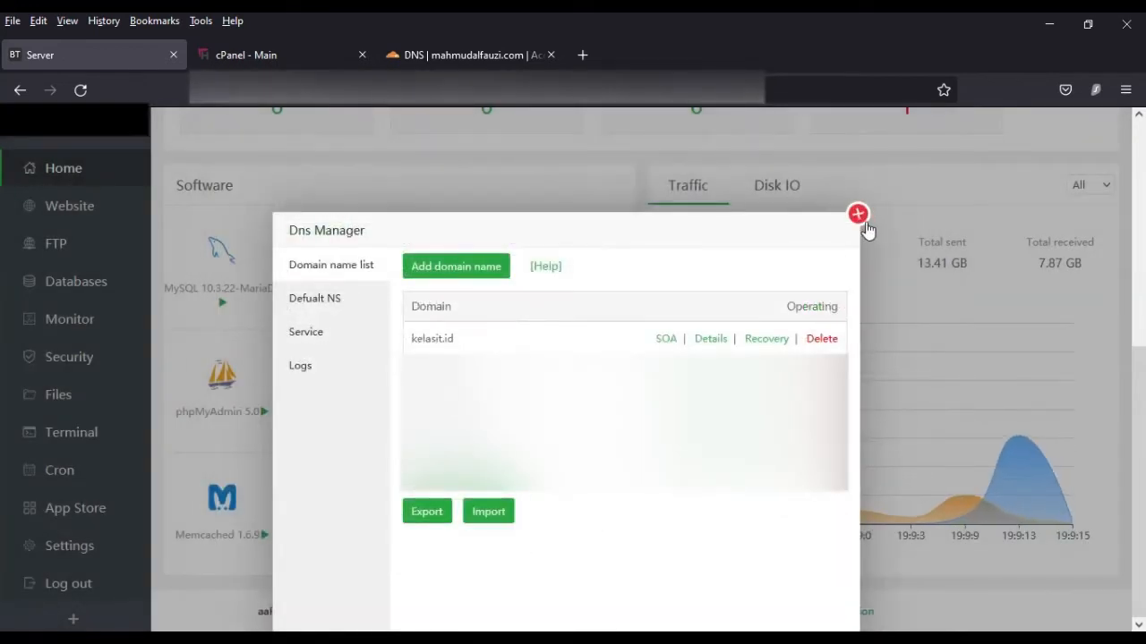
left_click(862, 222)
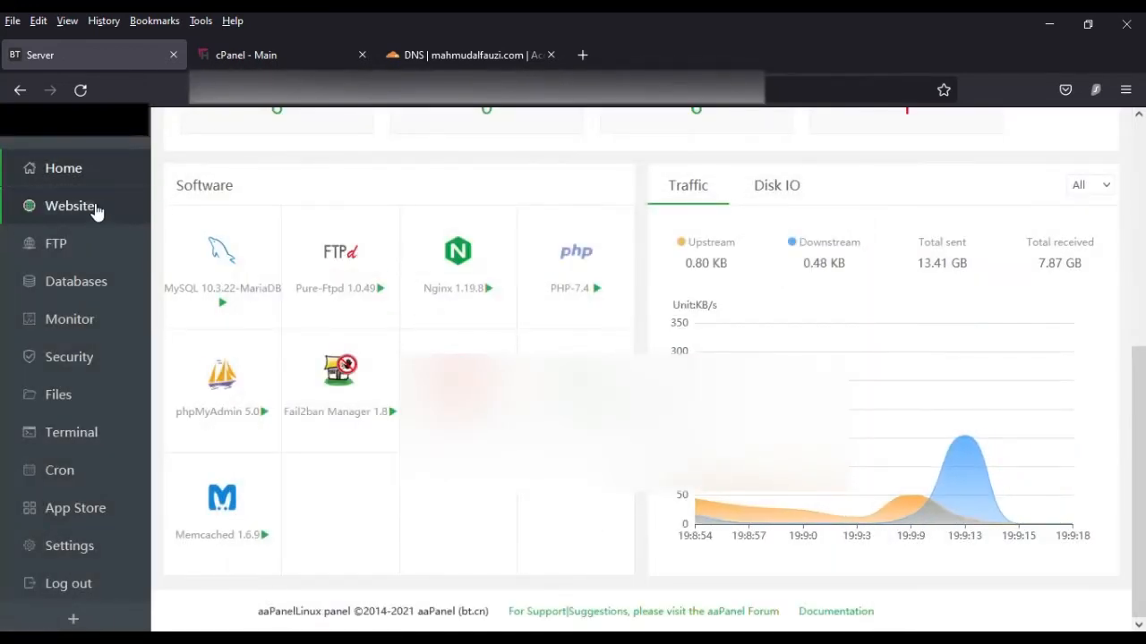
left_click(94, 208)
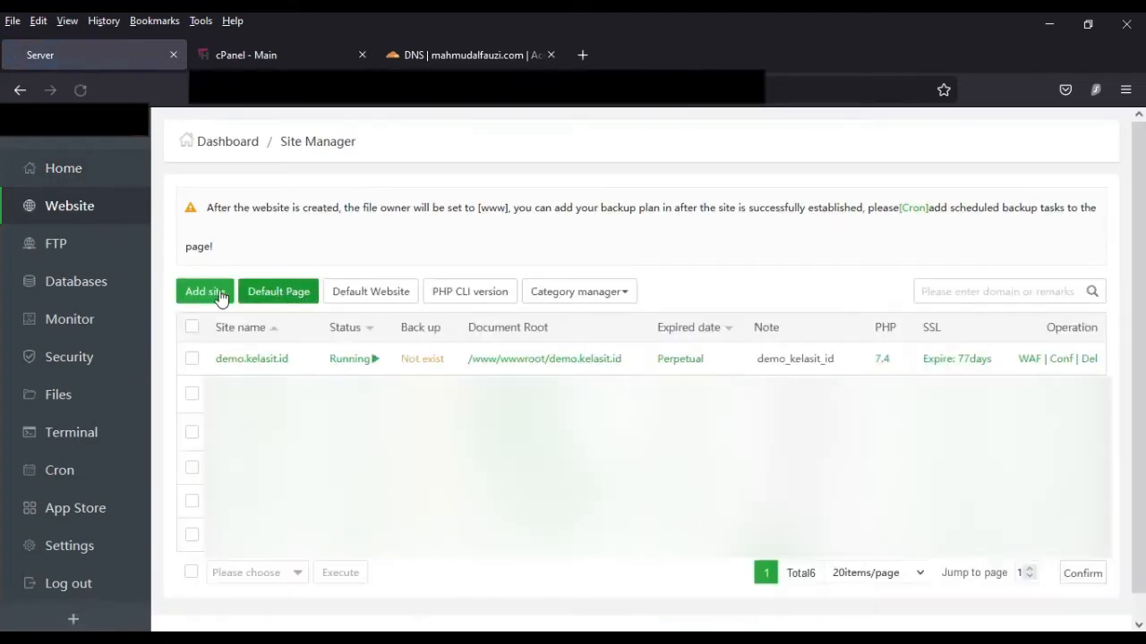
left_click(205, 292)
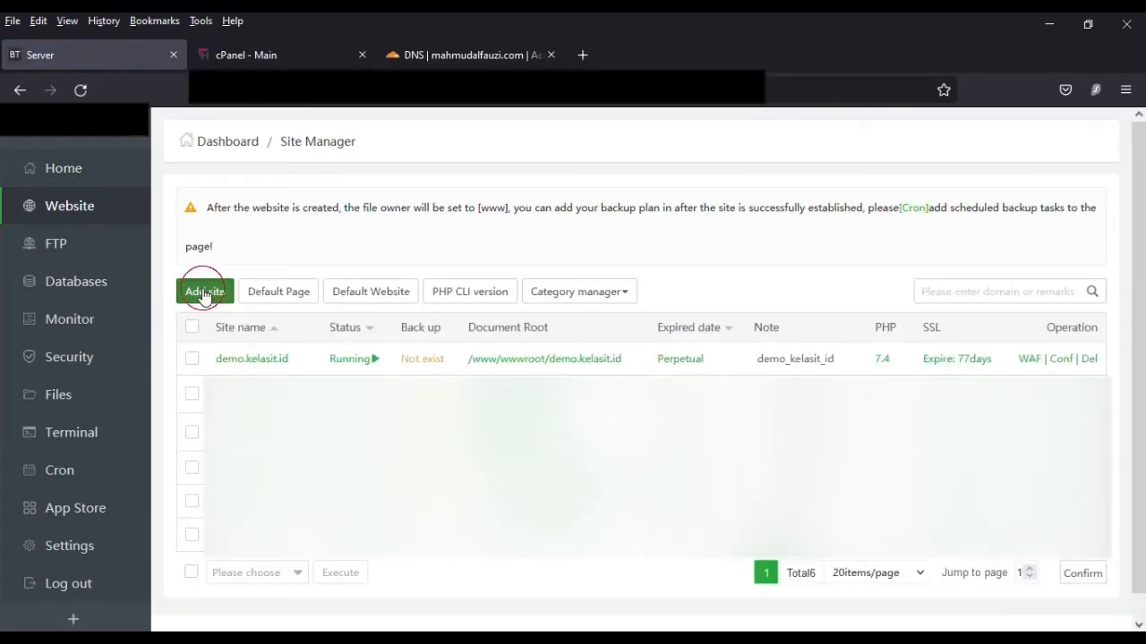
left_click(515, 233)
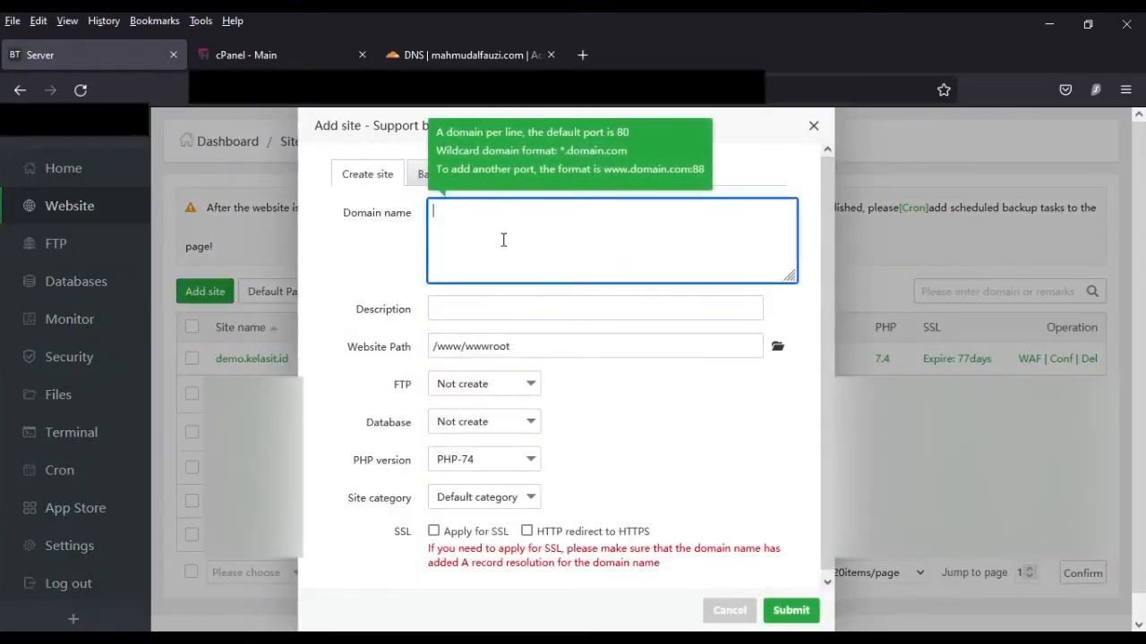
type("sub.kelasi")
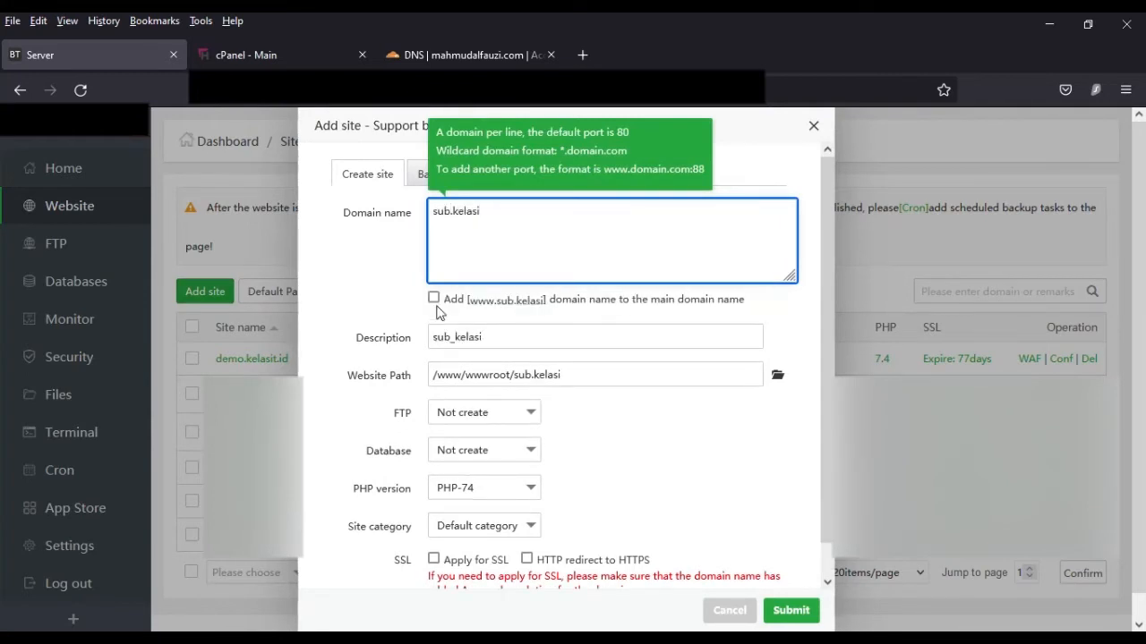
type("t.id")
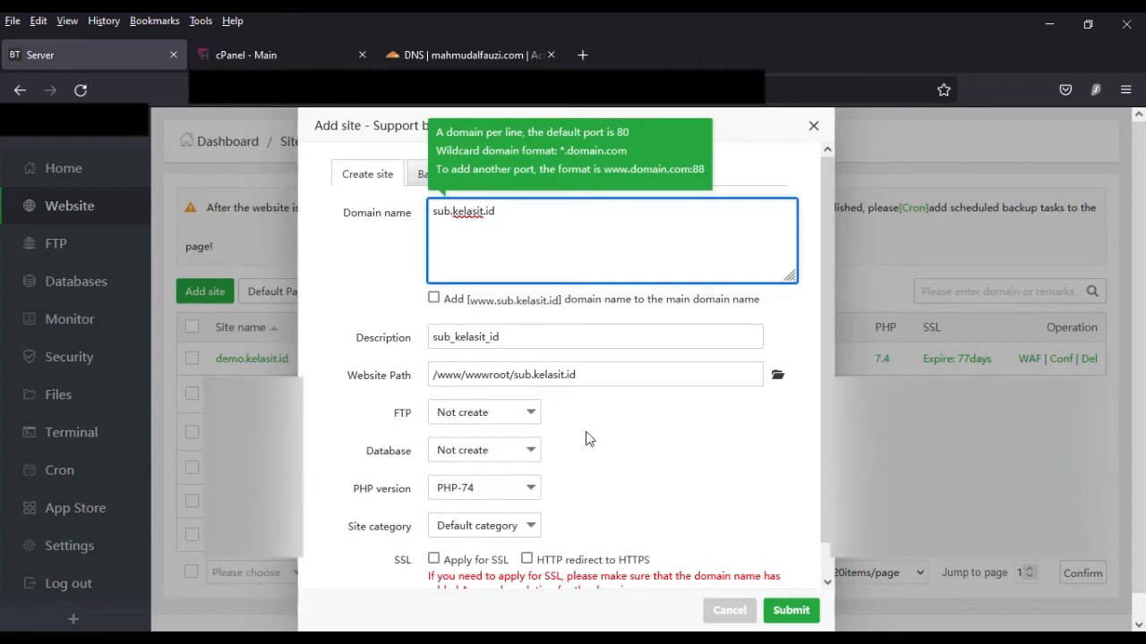
left_click(814, 129)
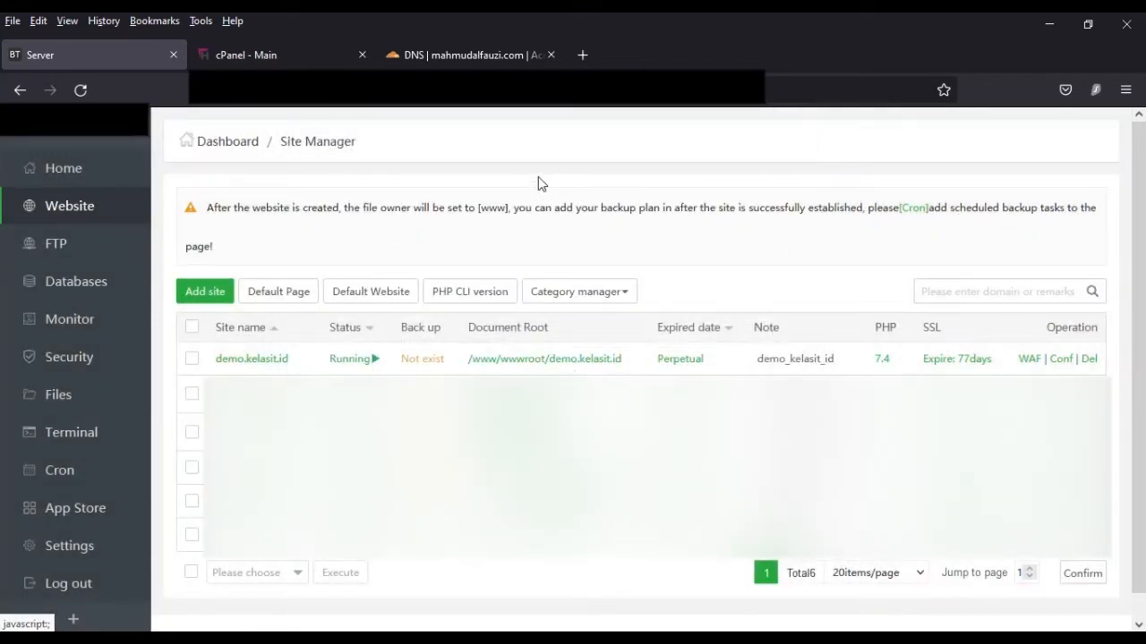
left_click(105, 170)
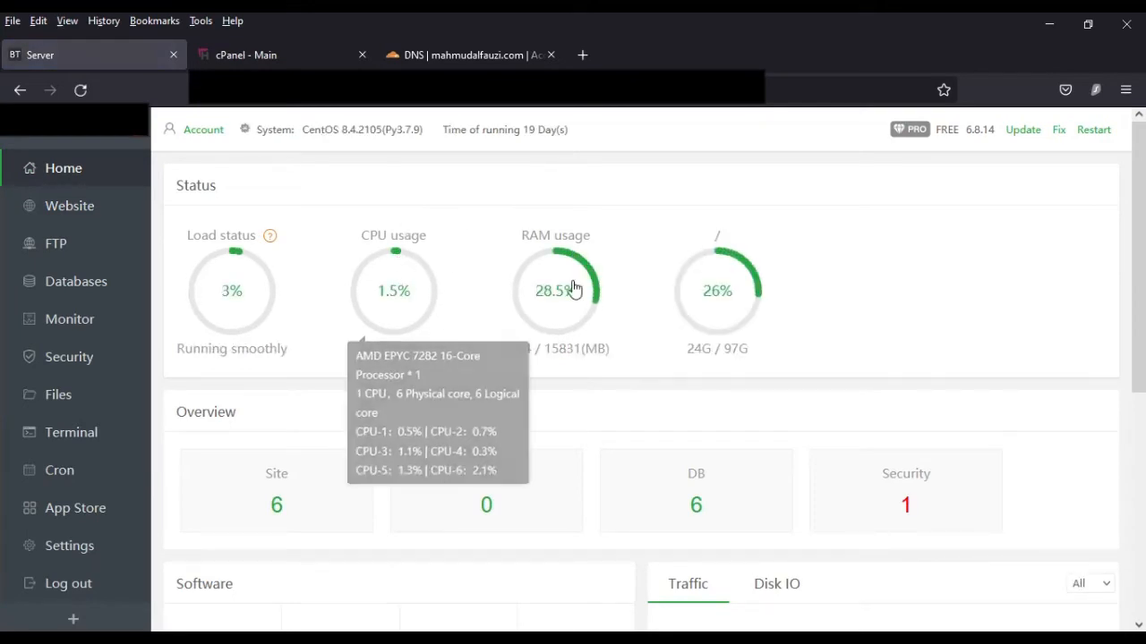
scroll(823, 370, "down", 5)
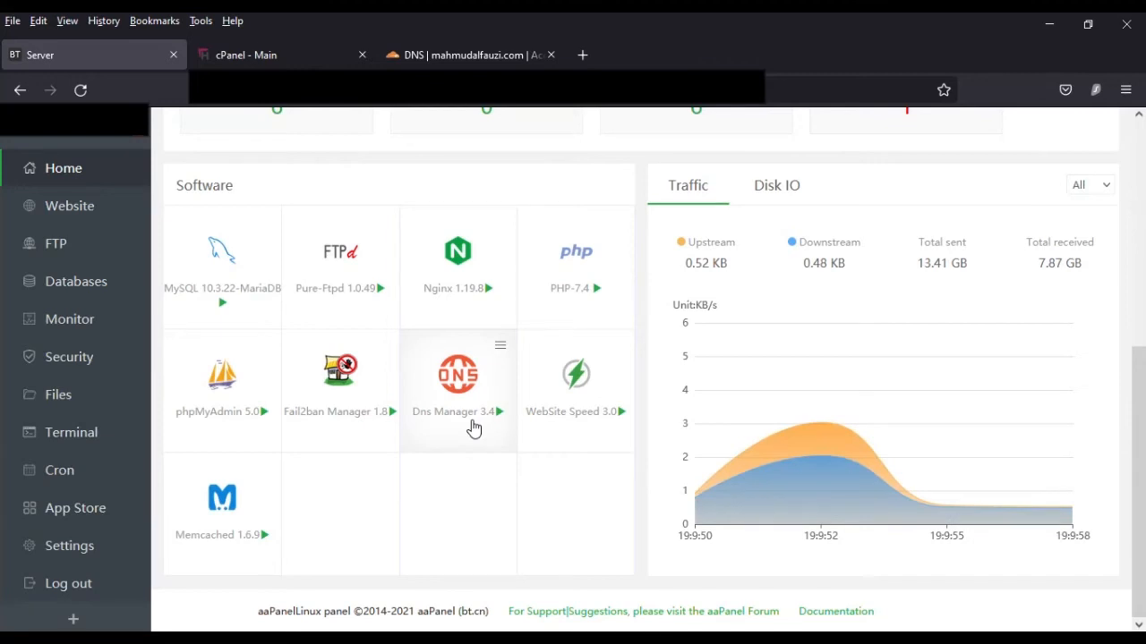
scroll(472, 430, "up", 5)
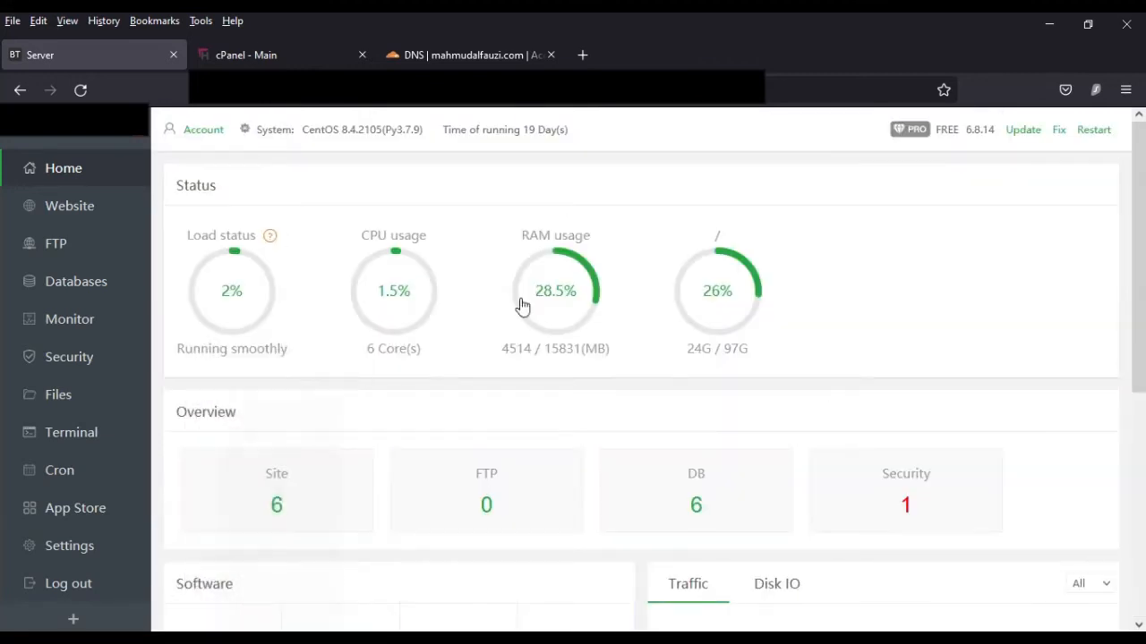
Step: Switch to cPanel, search its functions for "zone" and open the Zone Editor
left_click(273, 54)
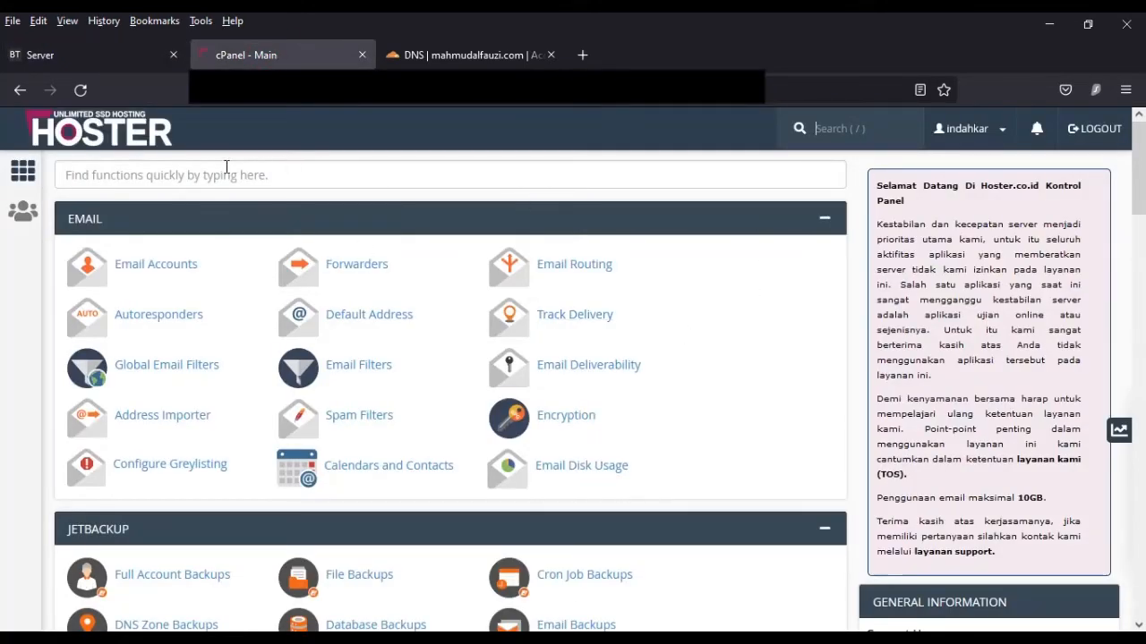
left_click(176, 172)
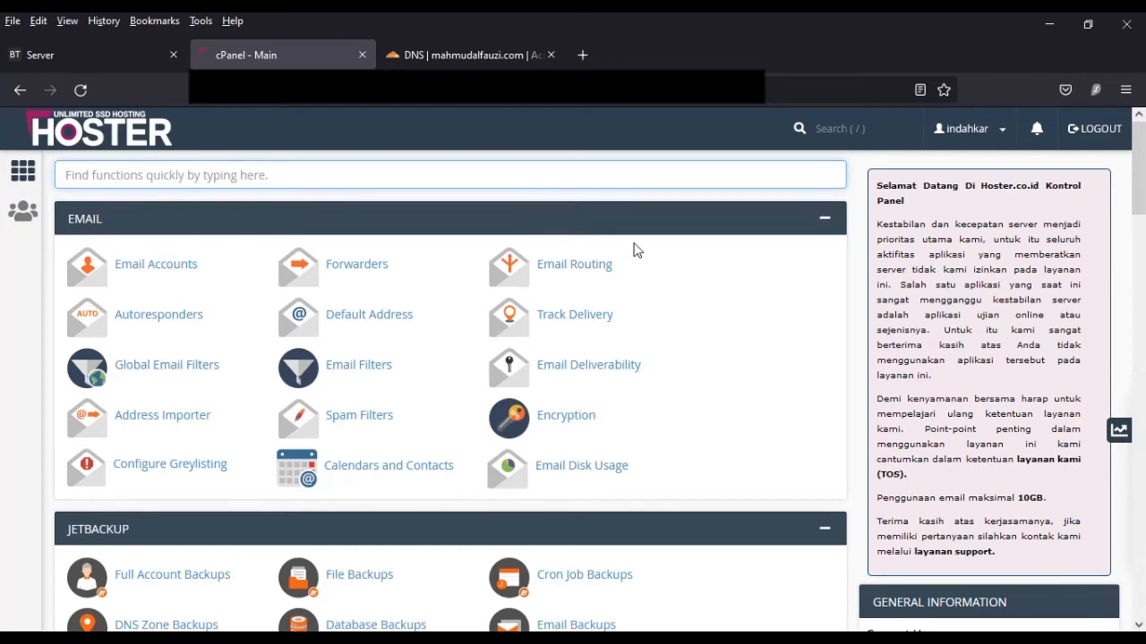
left_click(127, 59)
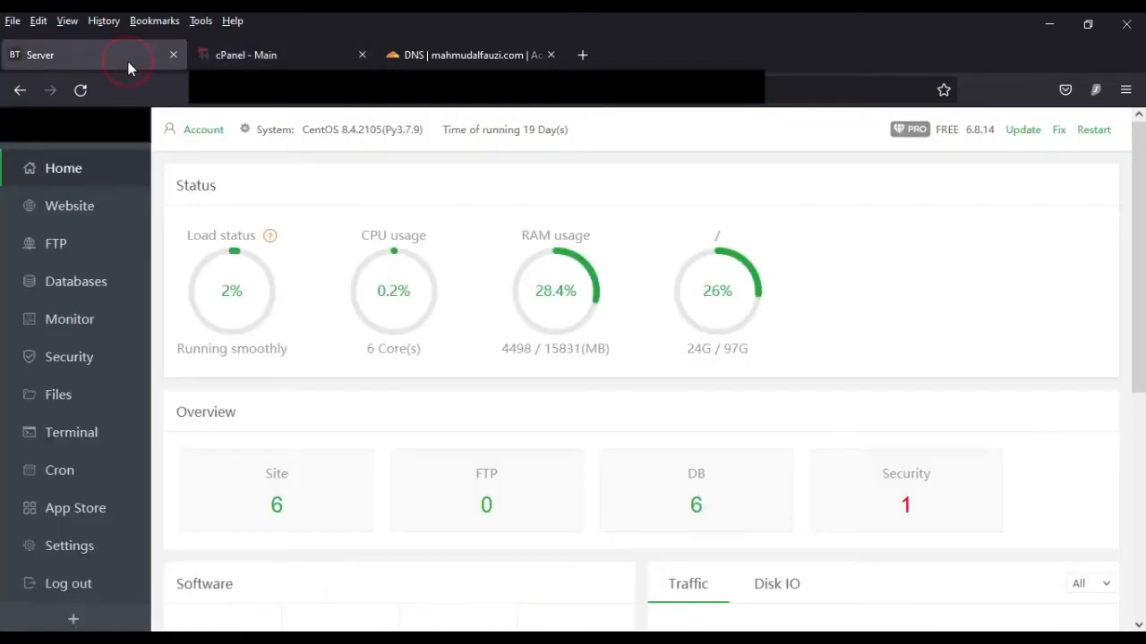
left_click(259, 54)
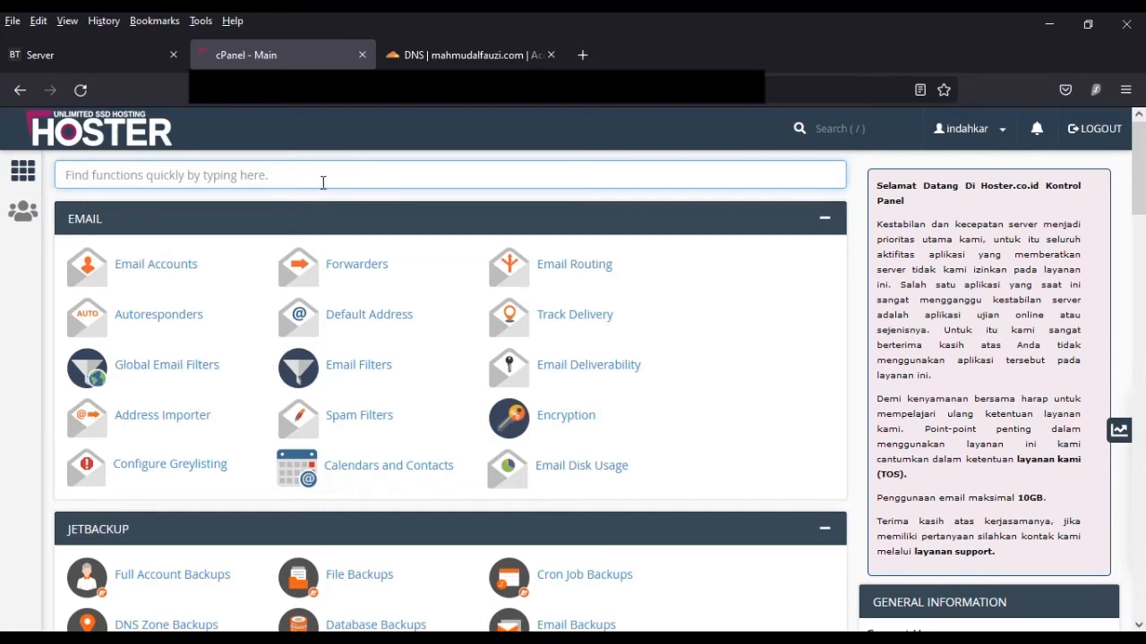
type("zone")
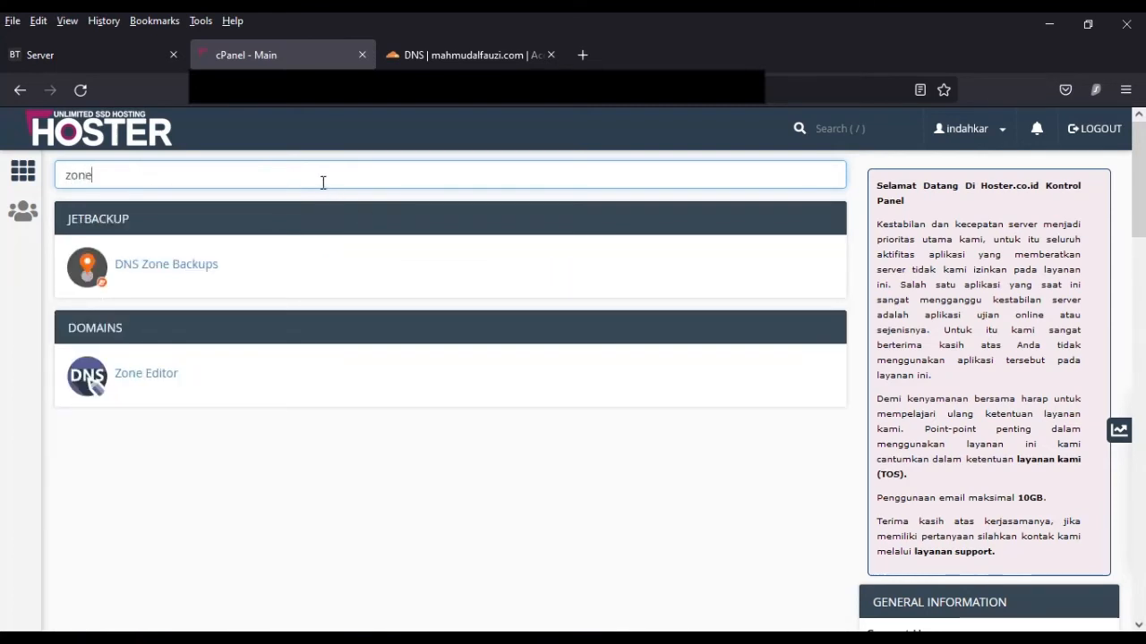
left_click(158, 384)
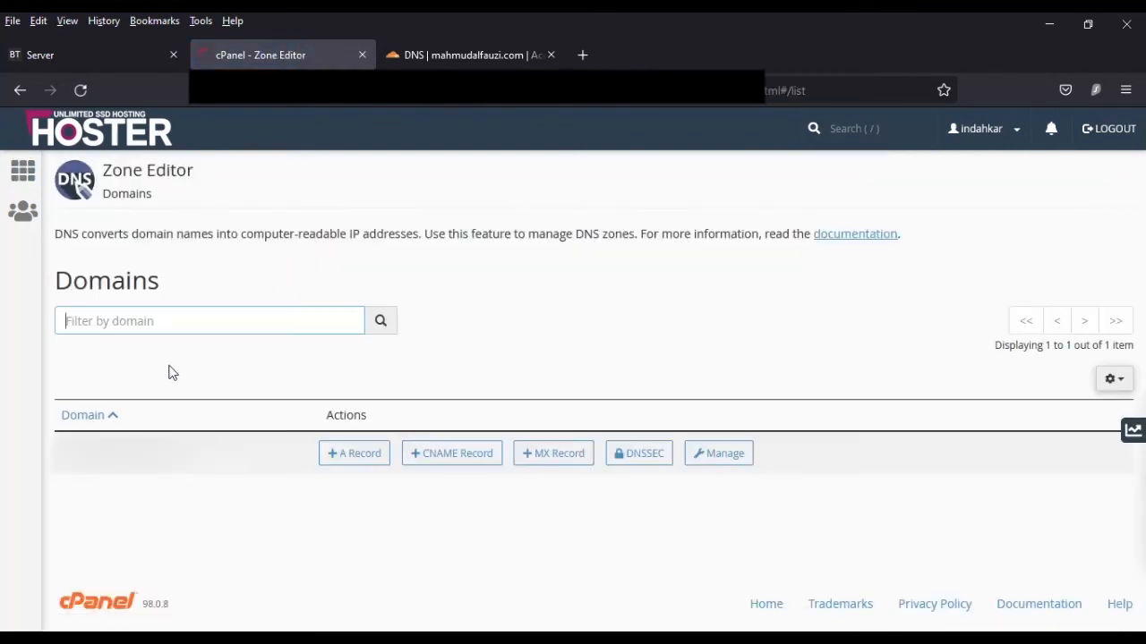
Step: Fill in a new A record with the address 194.233.77.86 for the listed domain and discard it without adding
left_click(357, 459)
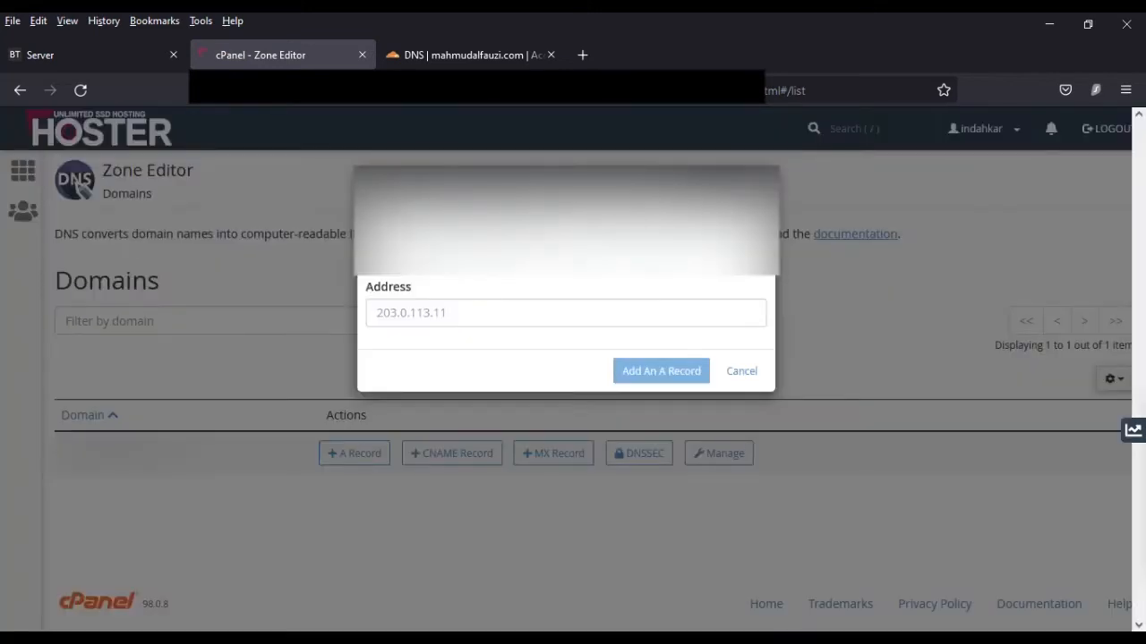
left_click(409, 312)
type("194.233.77.86")
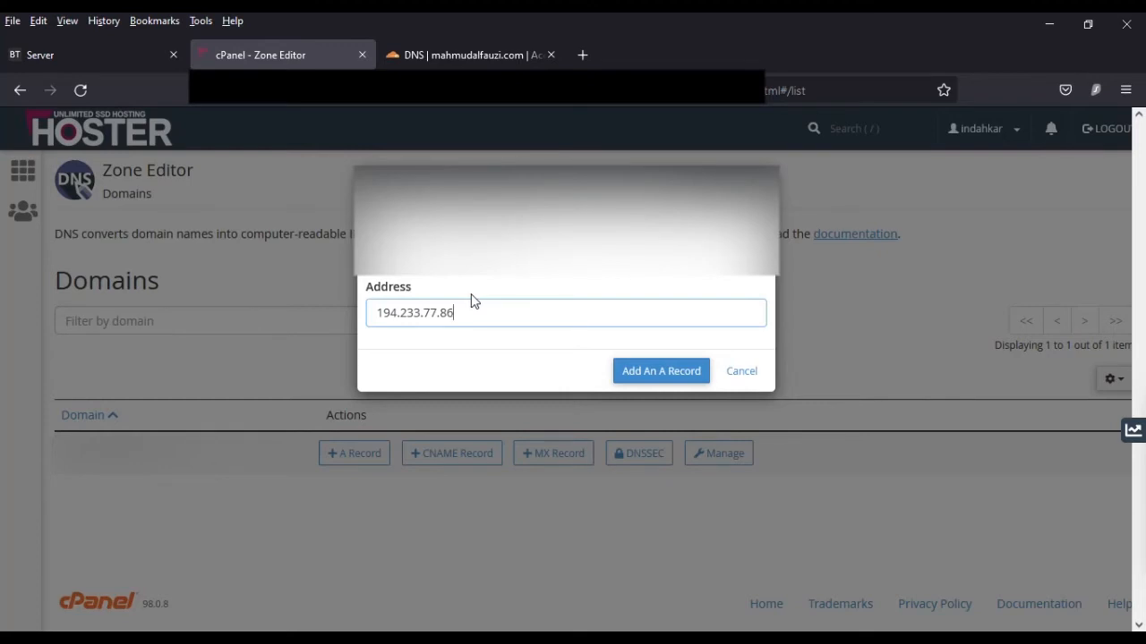
left_click(104, 60)
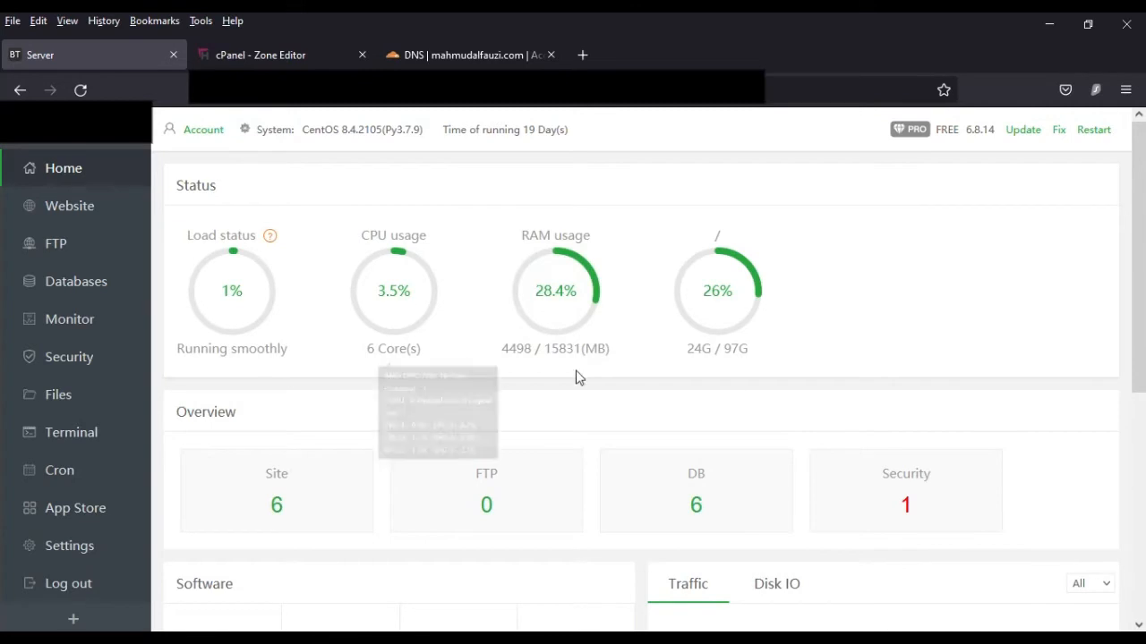
left_click(292, 56)
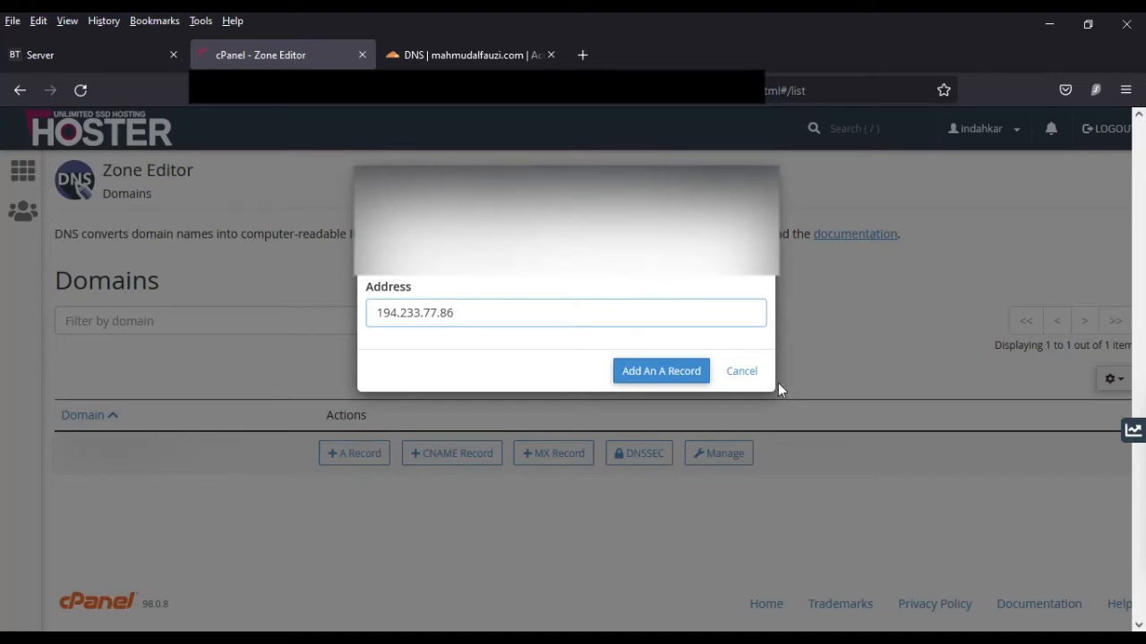
left_click(742, 373)
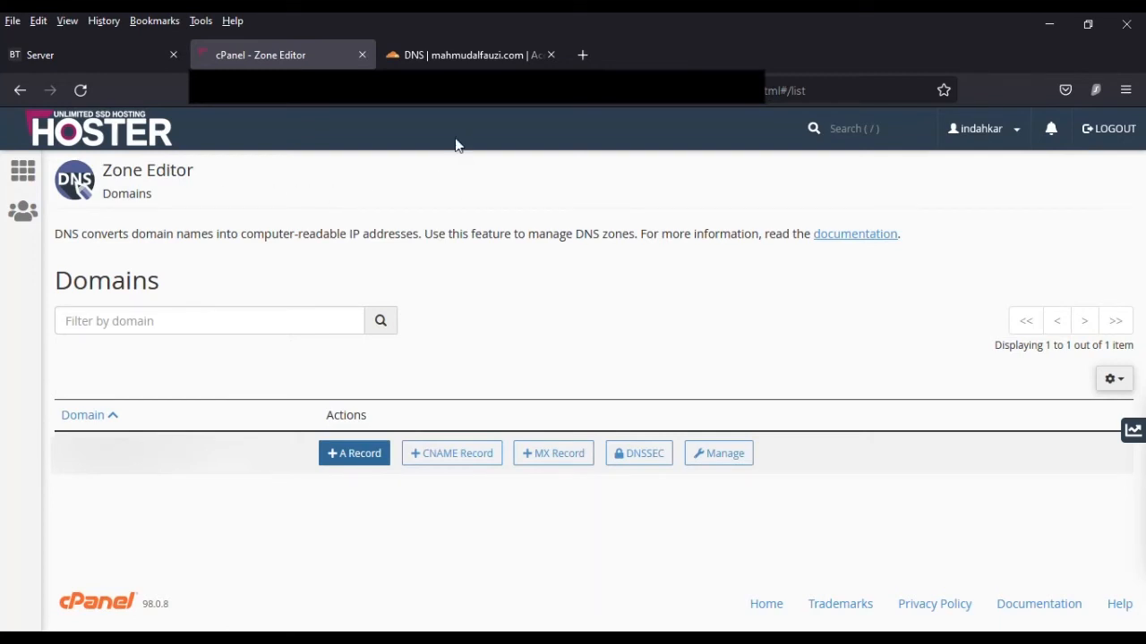
Step: Switch to Cloudflare's DNS management, fill in a proxied A record named sub with IPv4 address 194.233.77.86, and cancel it
left_click(468, 55)
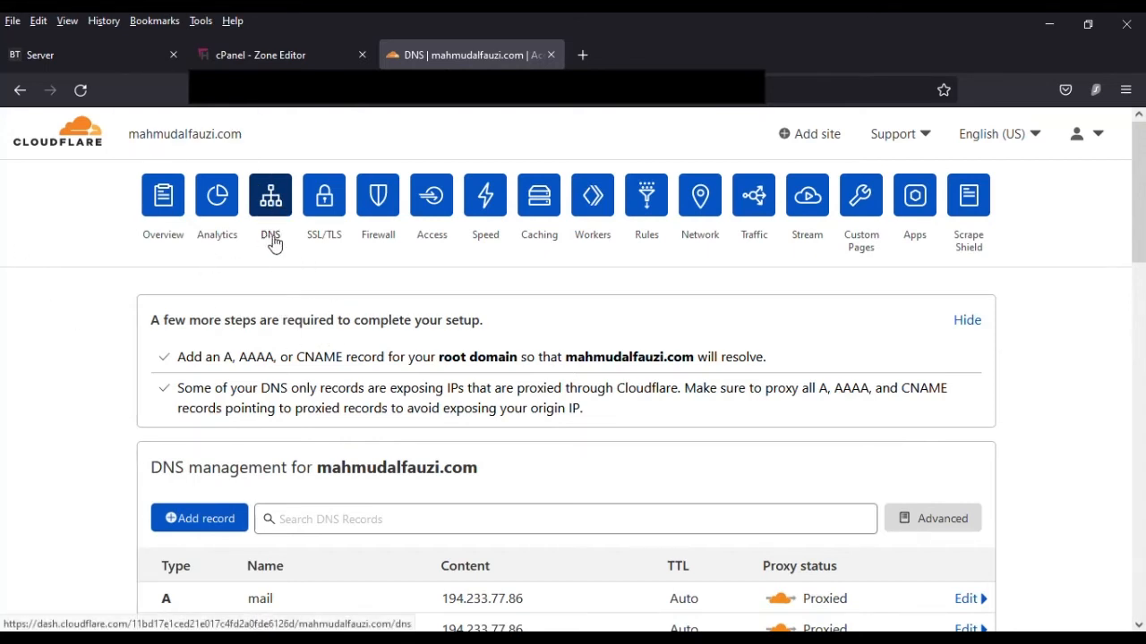
scroll(297, 347, "down", 3)
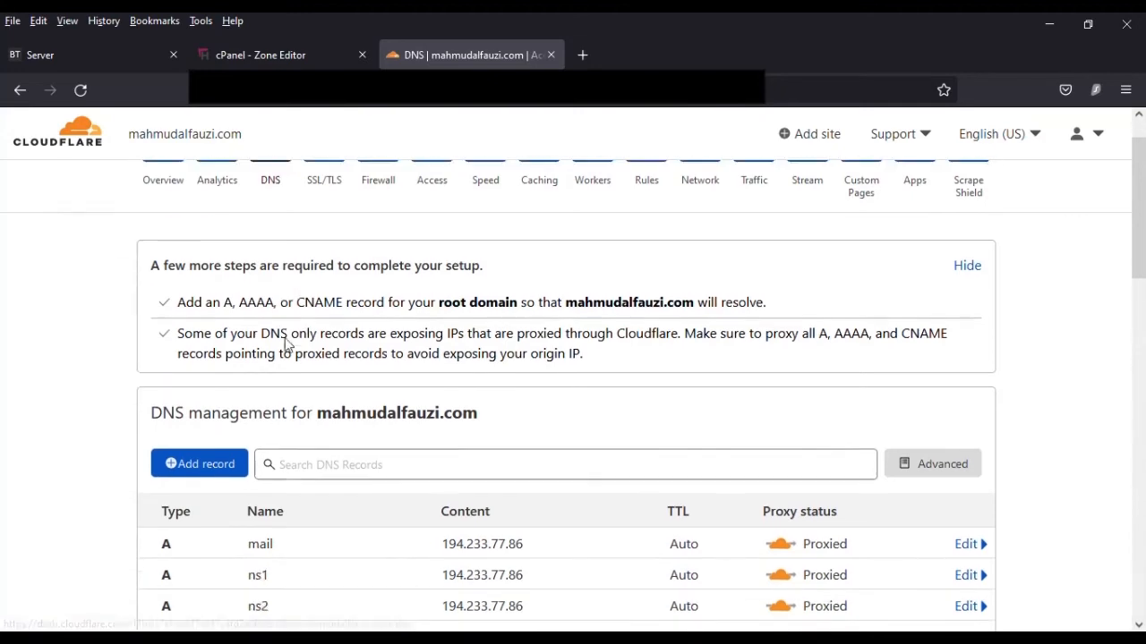
scroll(307, 350, "down", 2)
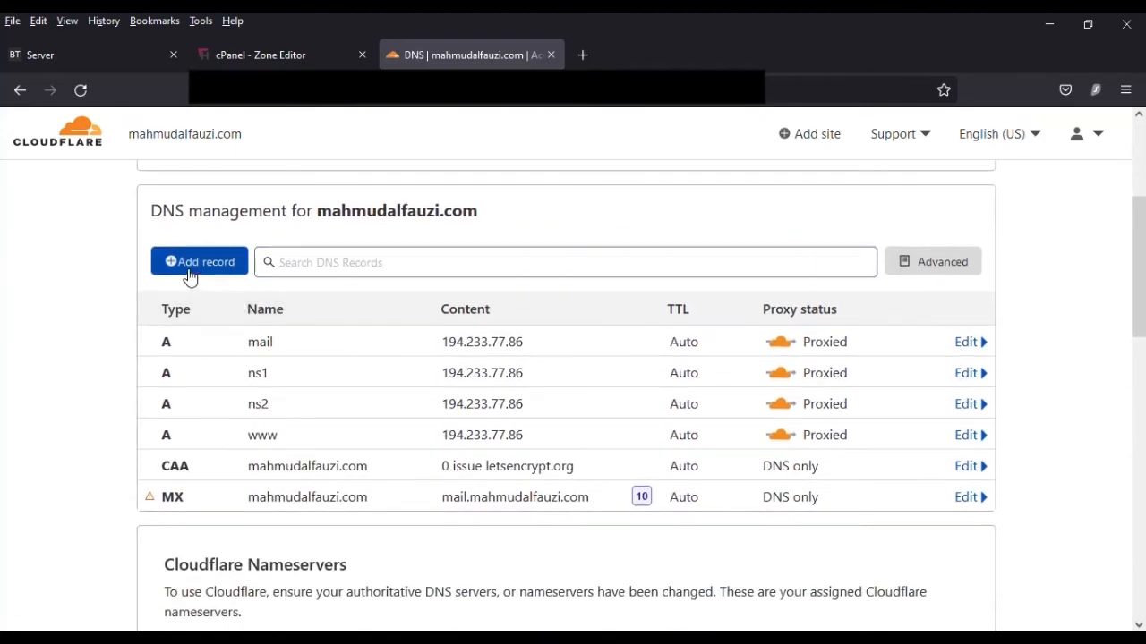
left_click(190, 267)
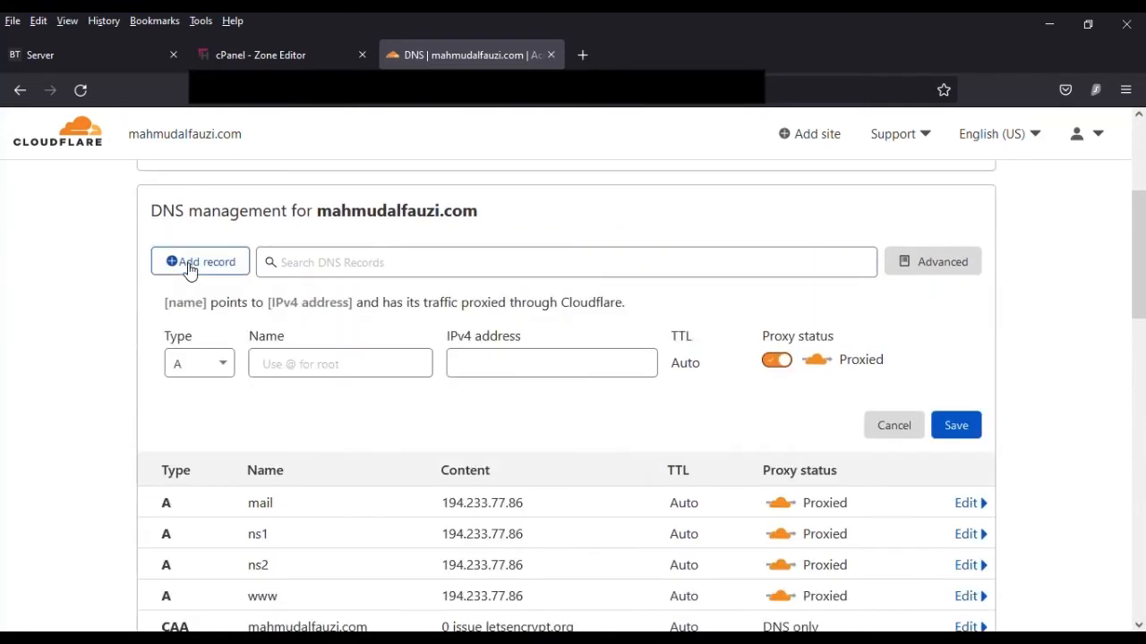
left_click(220, 367)
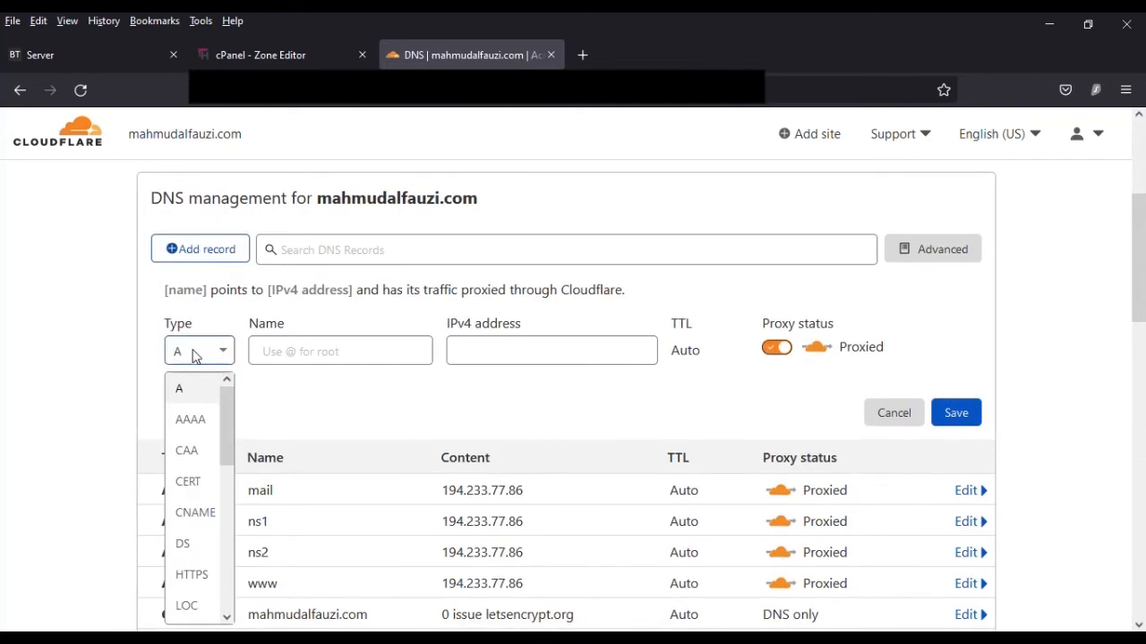
left_click(299, 356)
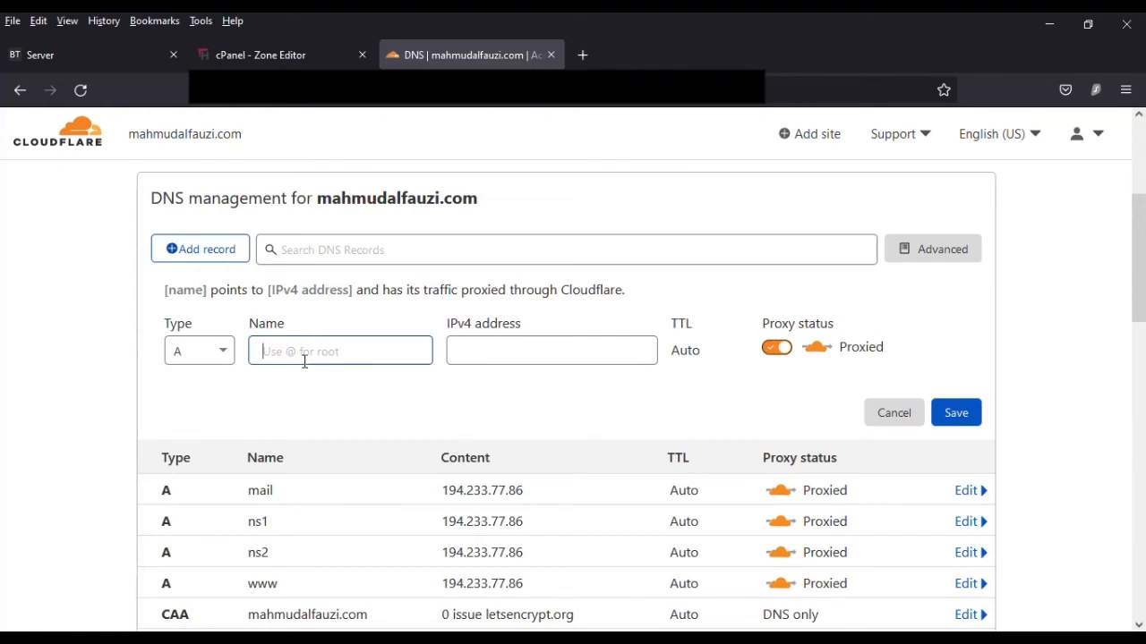
type("sub")
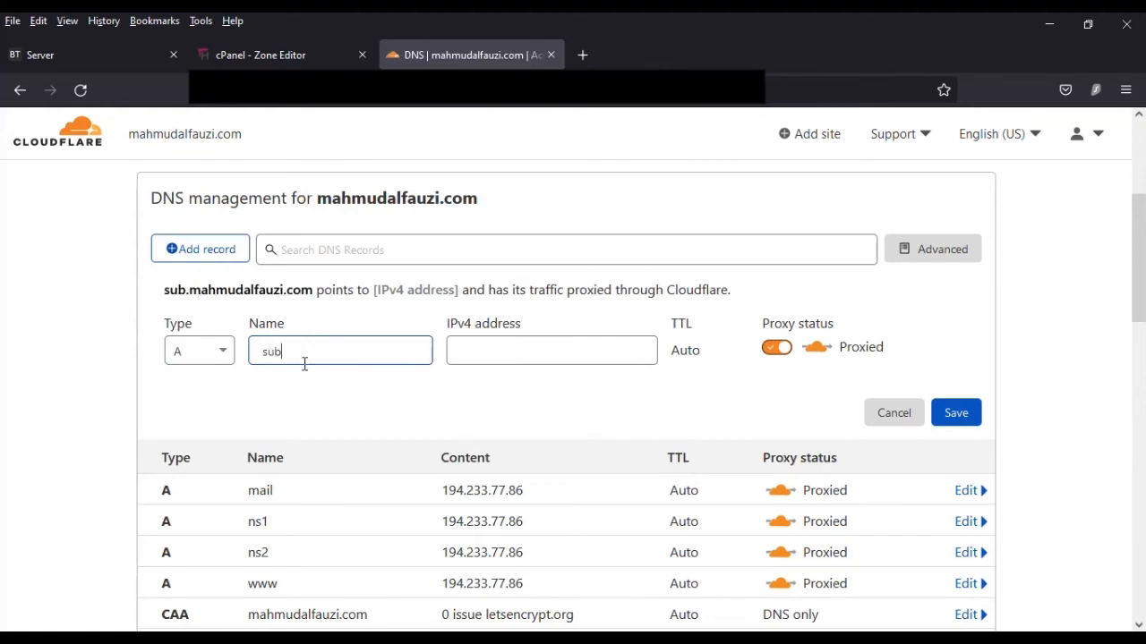
left_click(493, 352)
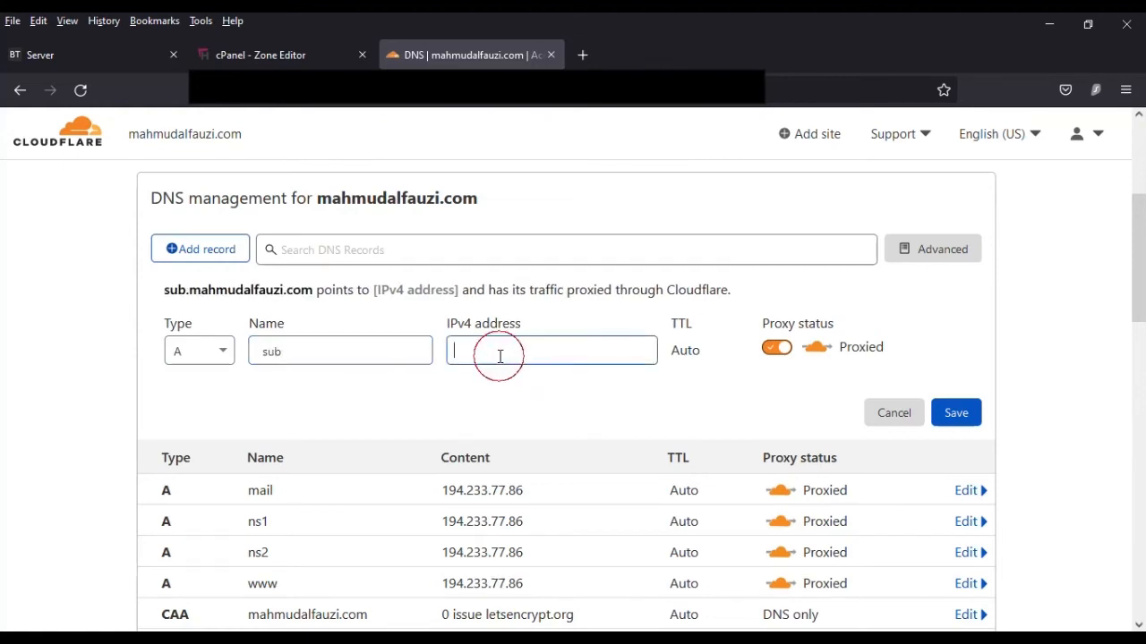
type("194.233.77.86")
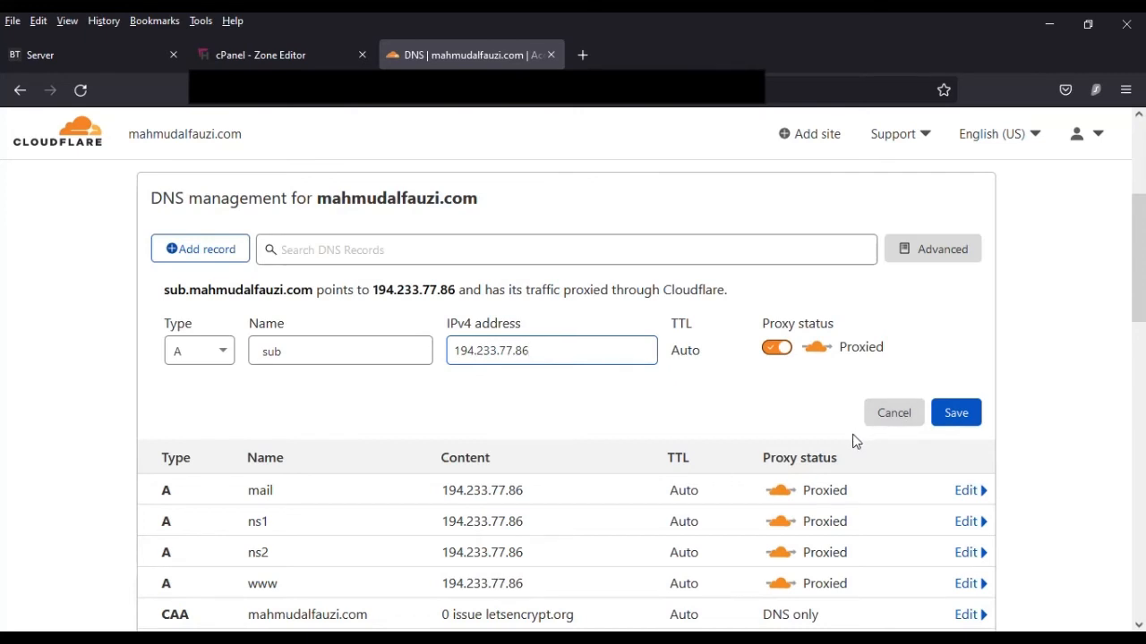
left_click(884, 417)
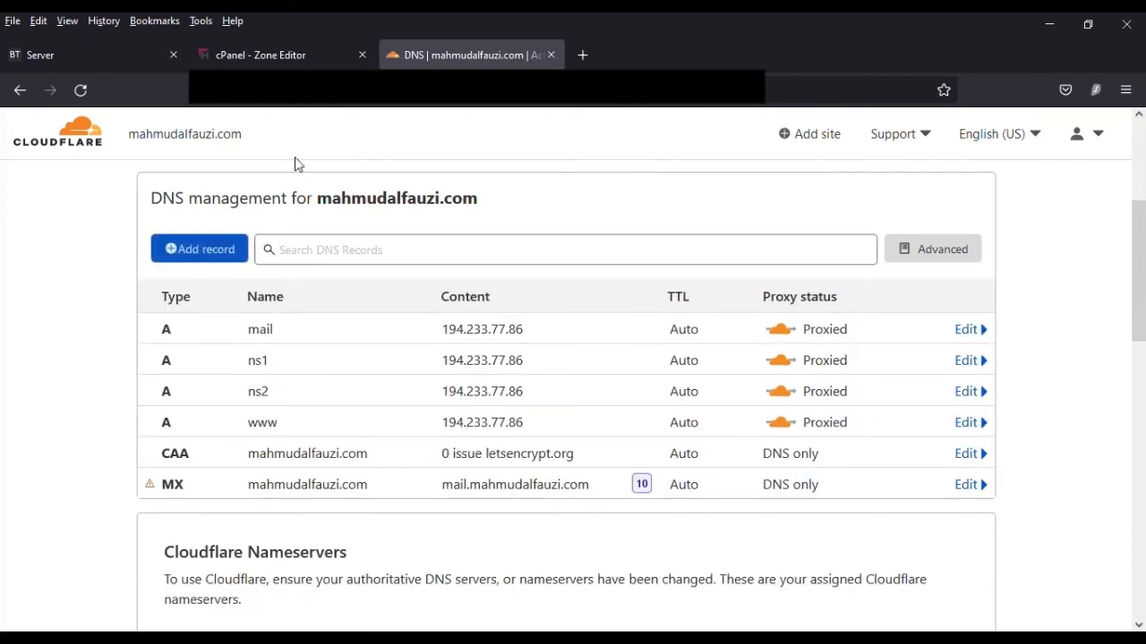
Step: Switch to aaPanel's website manager and start a new site with the domain name sub.kelasit.id
left_click(102, 56)
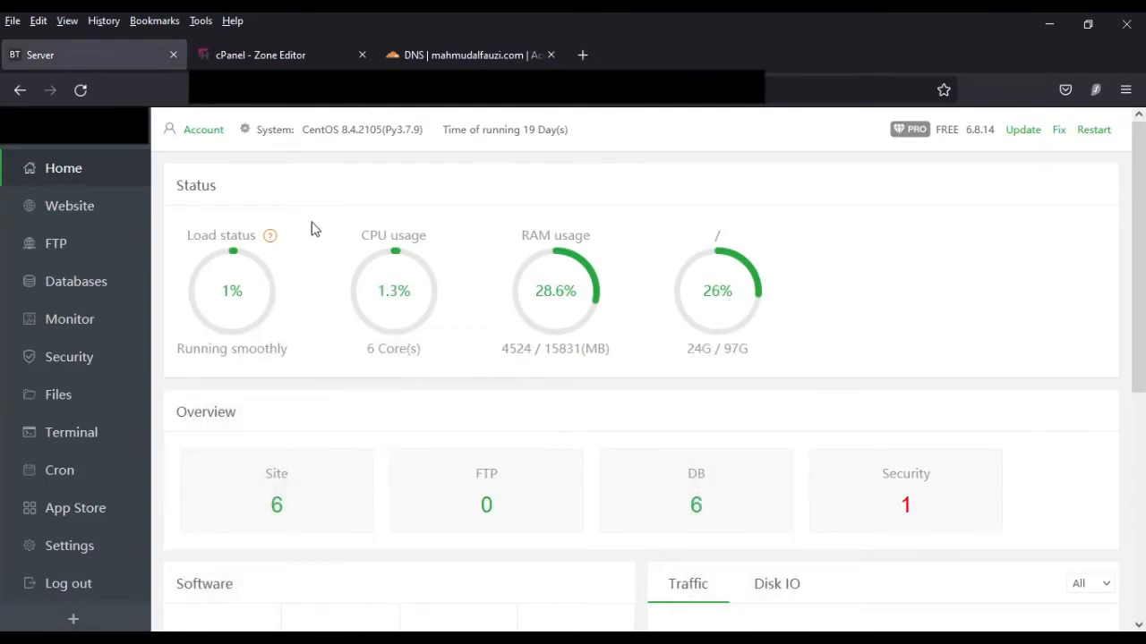
left_click(87, 207)
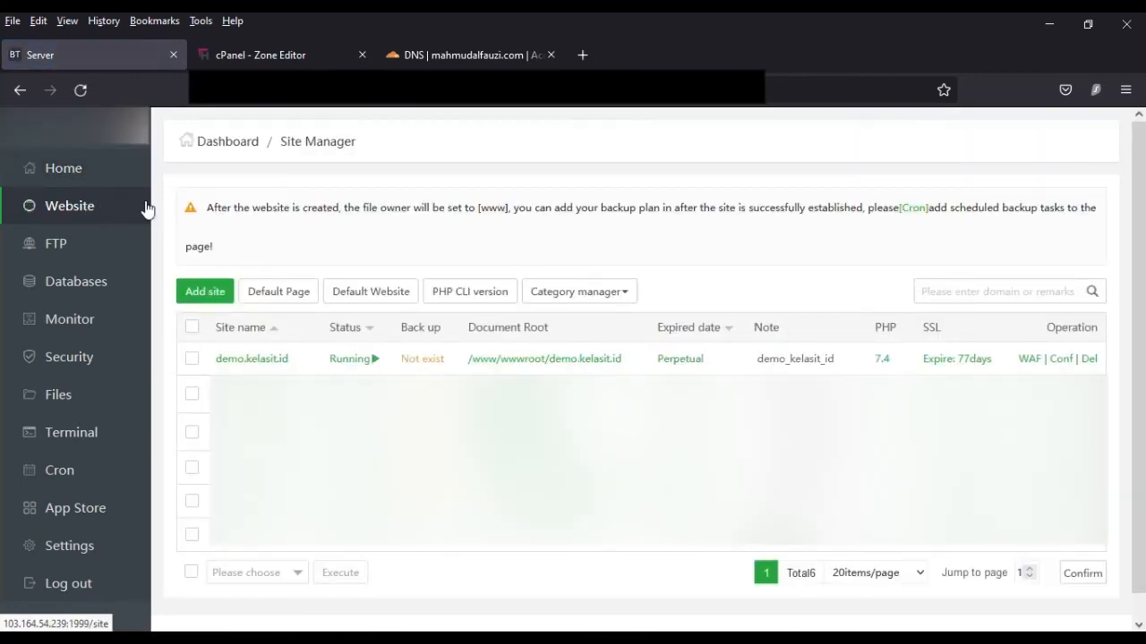
left_click(206, 292)
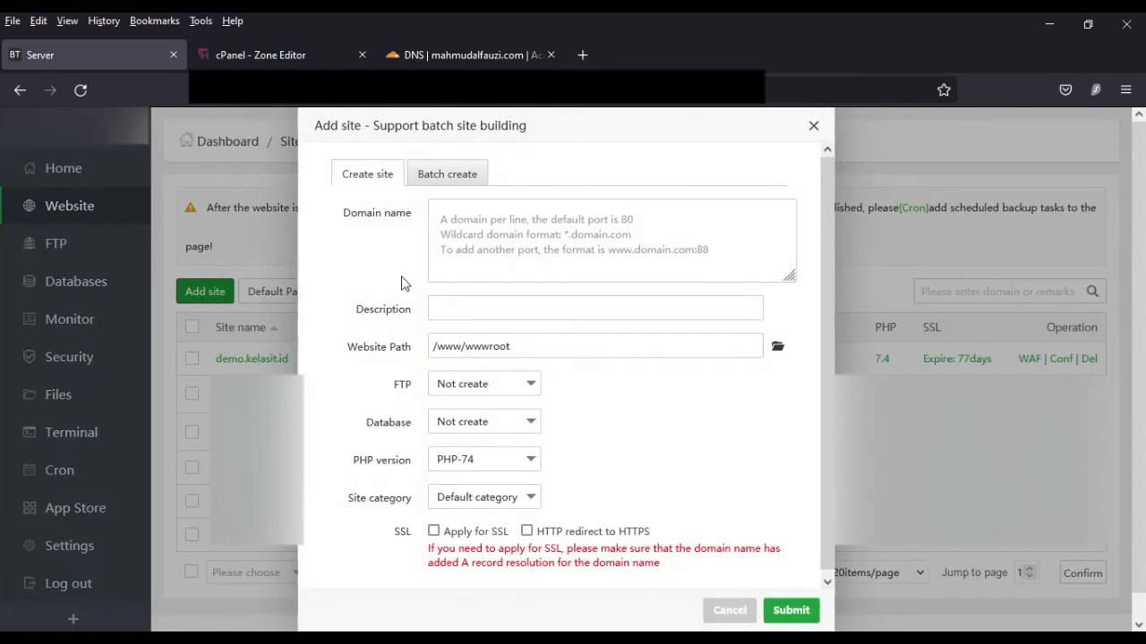
left_click(544, 250)
type("su")
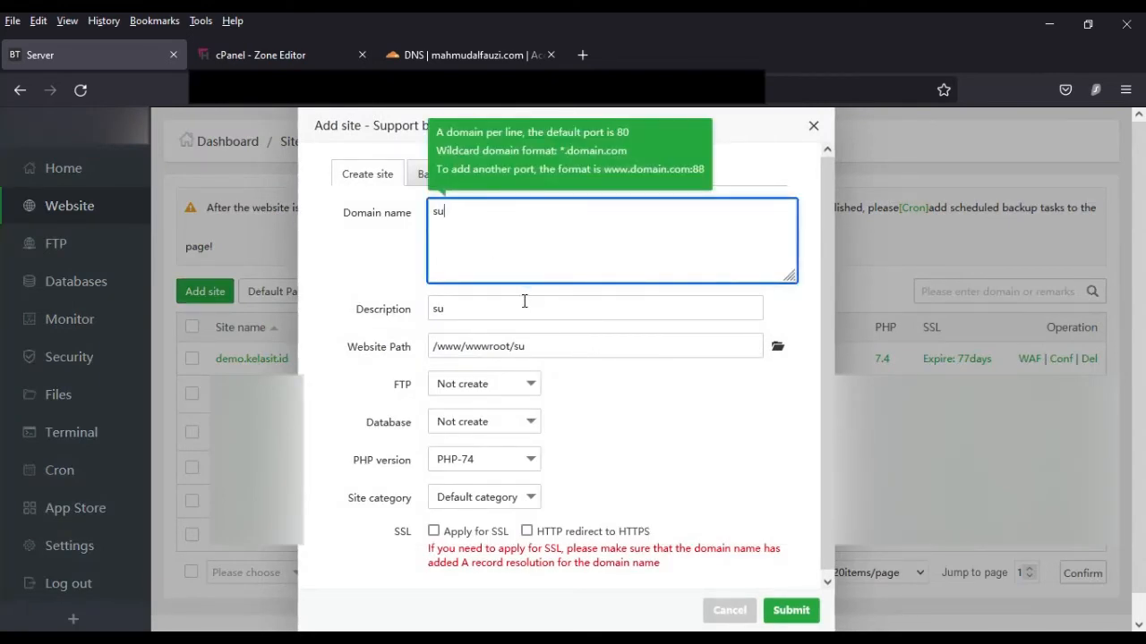
type("b.kela")
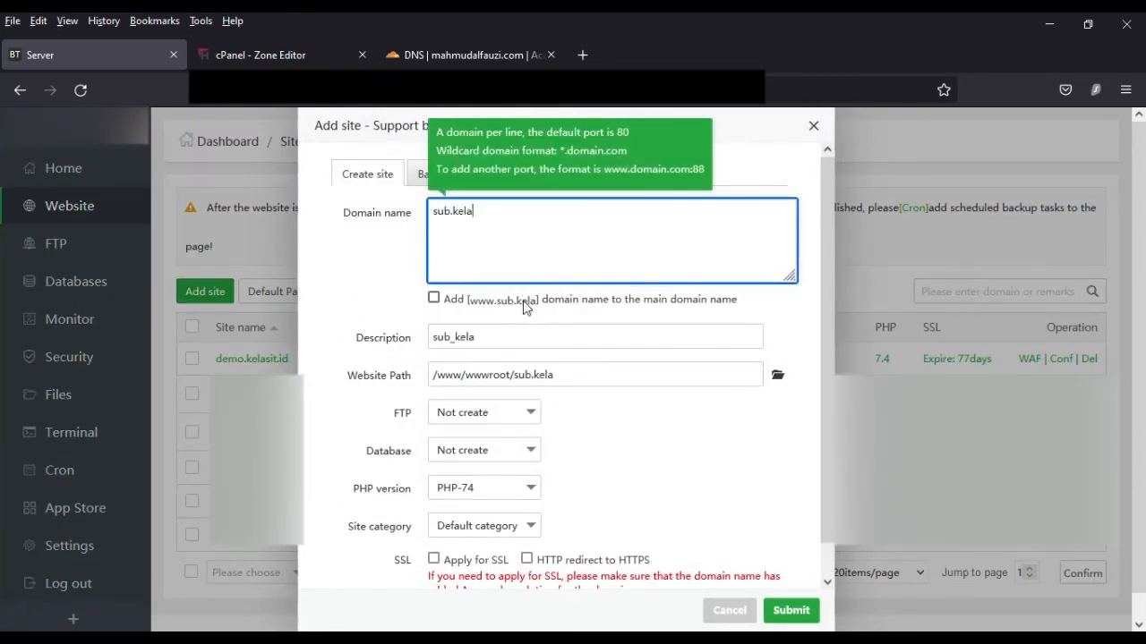
type("sit.id")
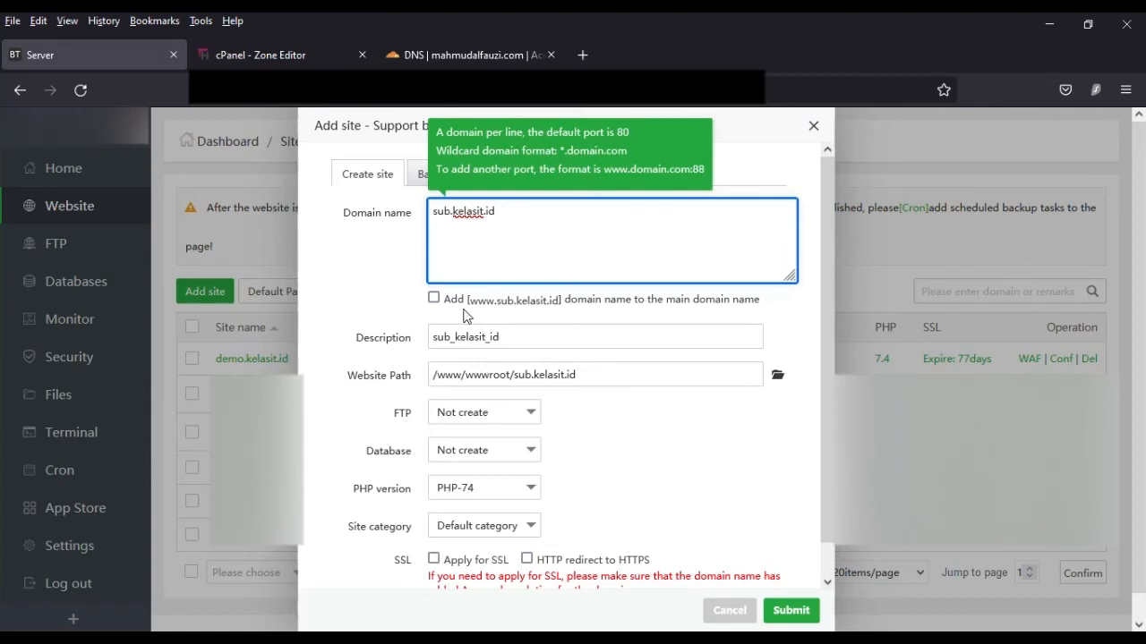
Step: Review the available PHP version and database options for the new site, keeping PHP-74 and no database
scroll(436, 319, "down", 1)
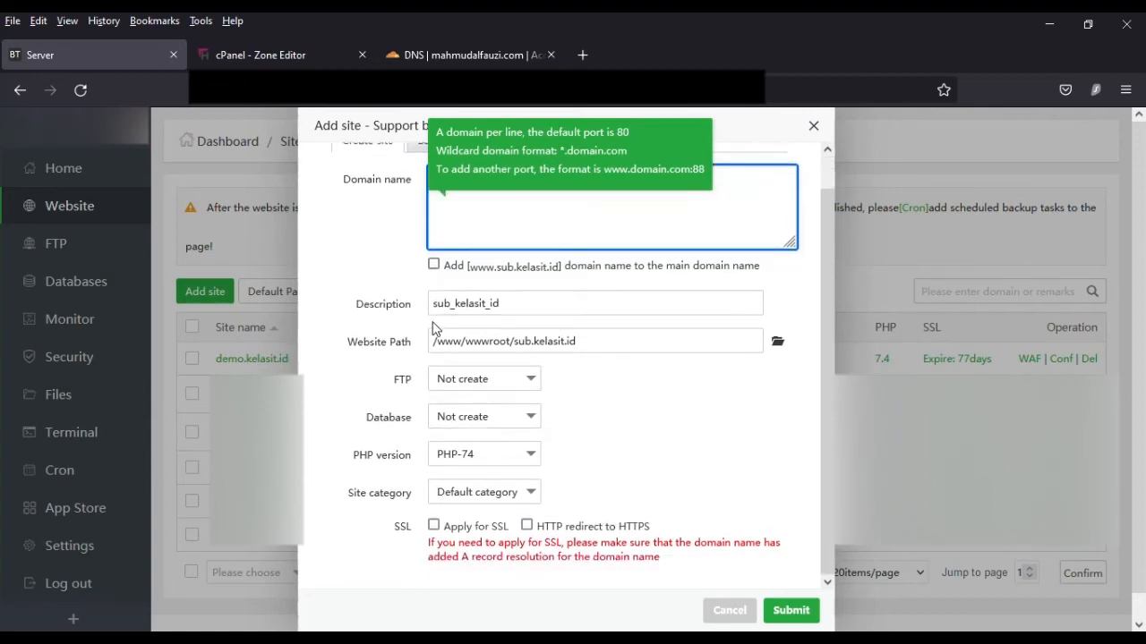
left_click(497, 455)
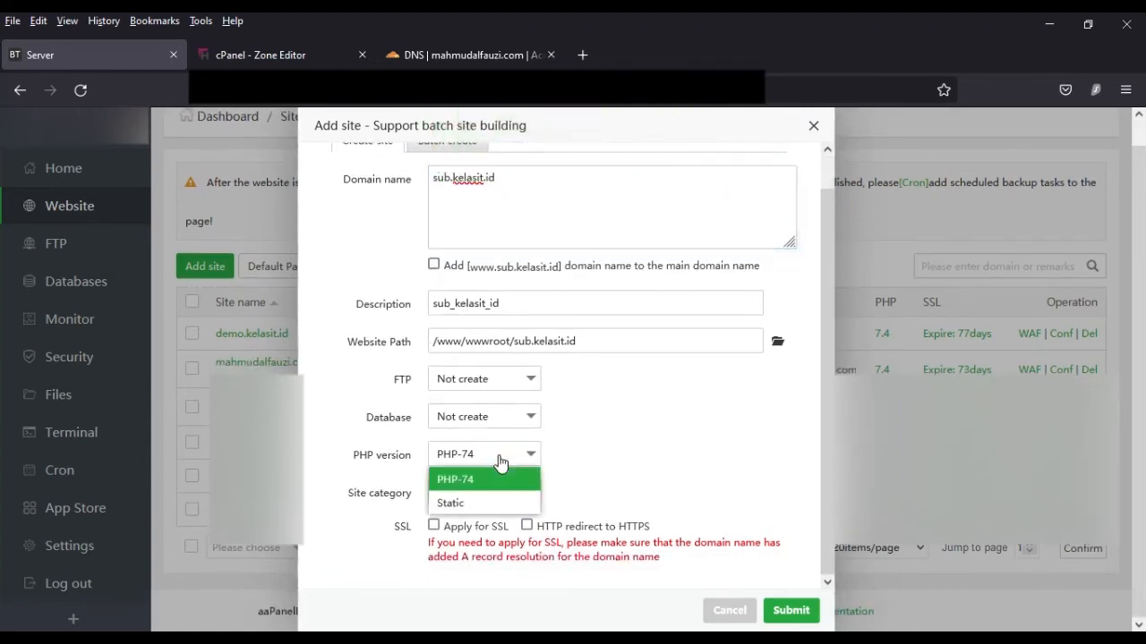
left_click(572, 439)
left_click(503, 425)
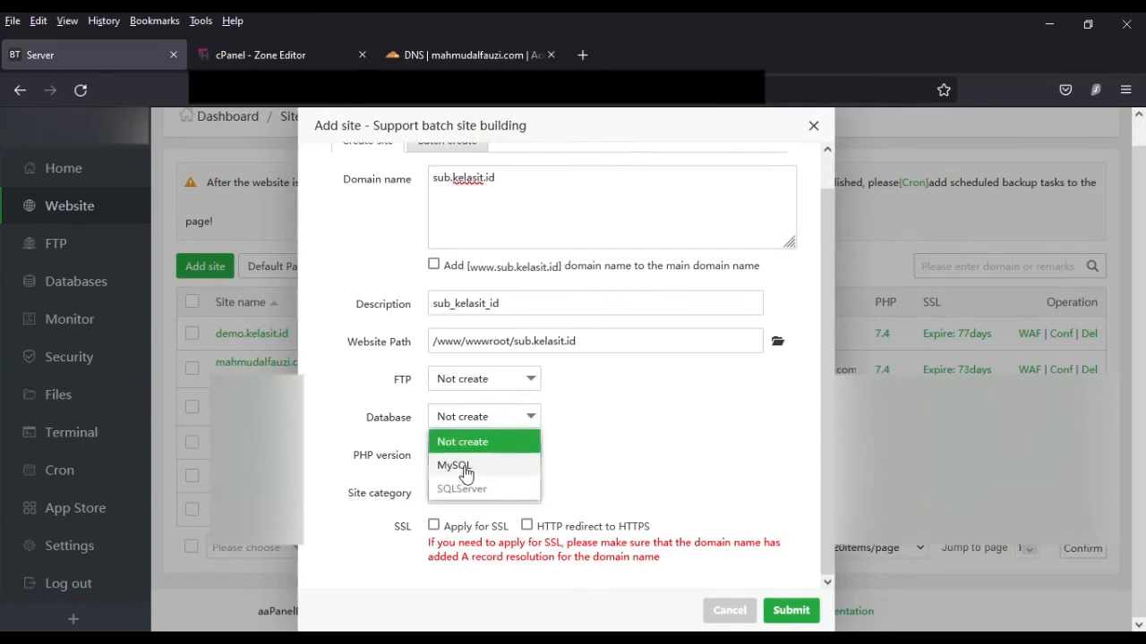
left_click(564, 421)
scroll(617, 457, "up", 1)
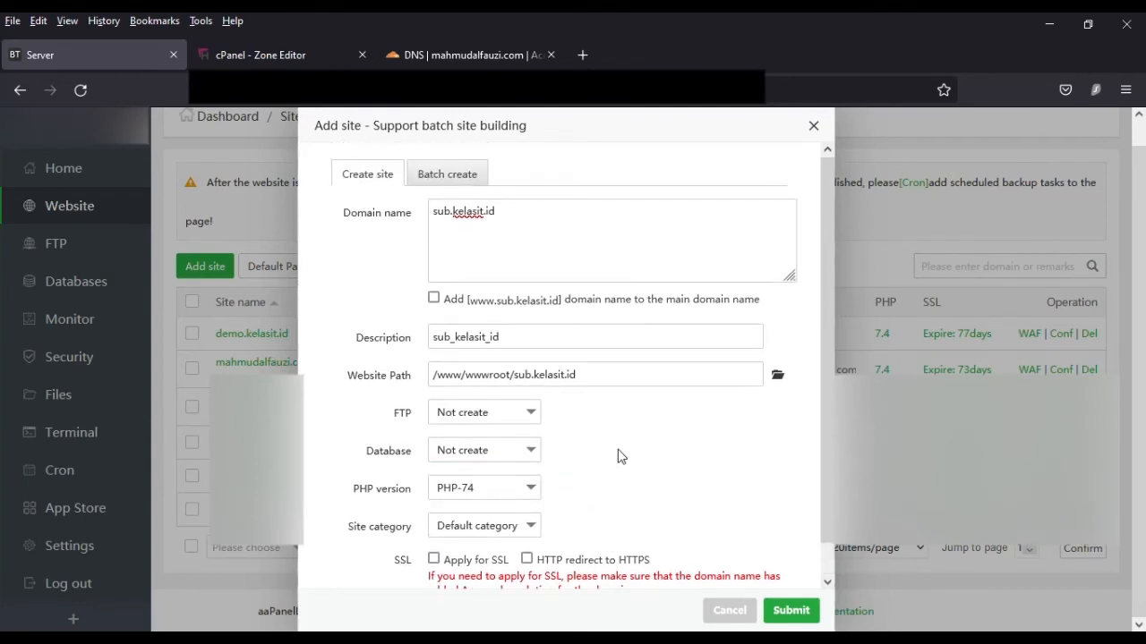
Step: Enable Apply for SSL and HTTP redirect to HTTPS, submit the new site, and dismiss the result message
scroll(618, 456, "down", 1)
left_click(434, 526)
left_click(526, 527)
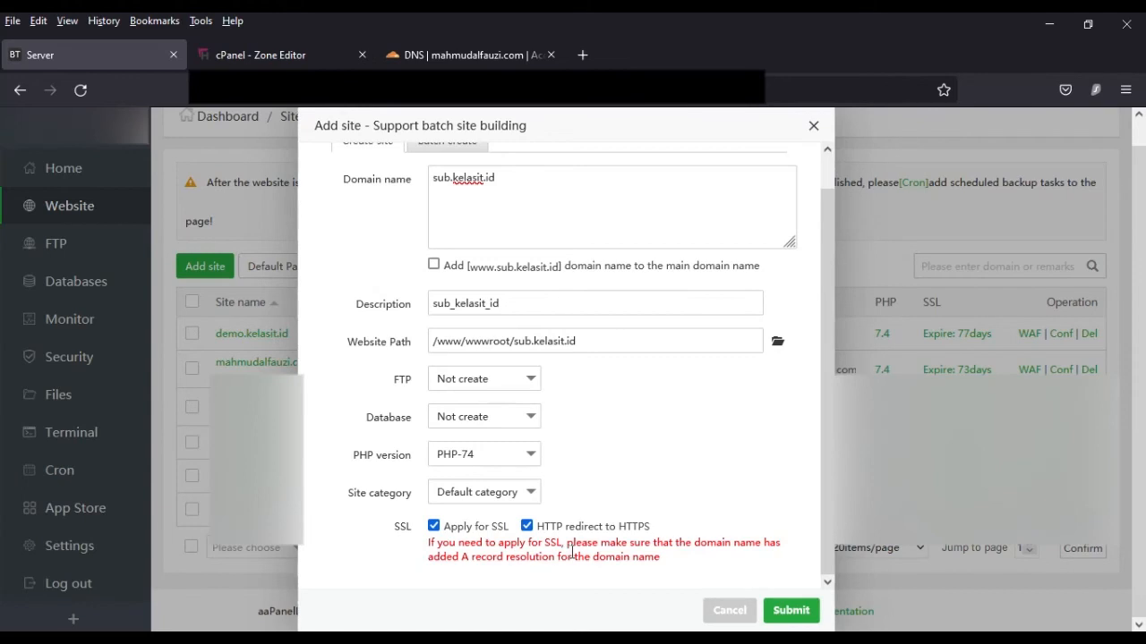
scroll(734, 544, "up", 1)
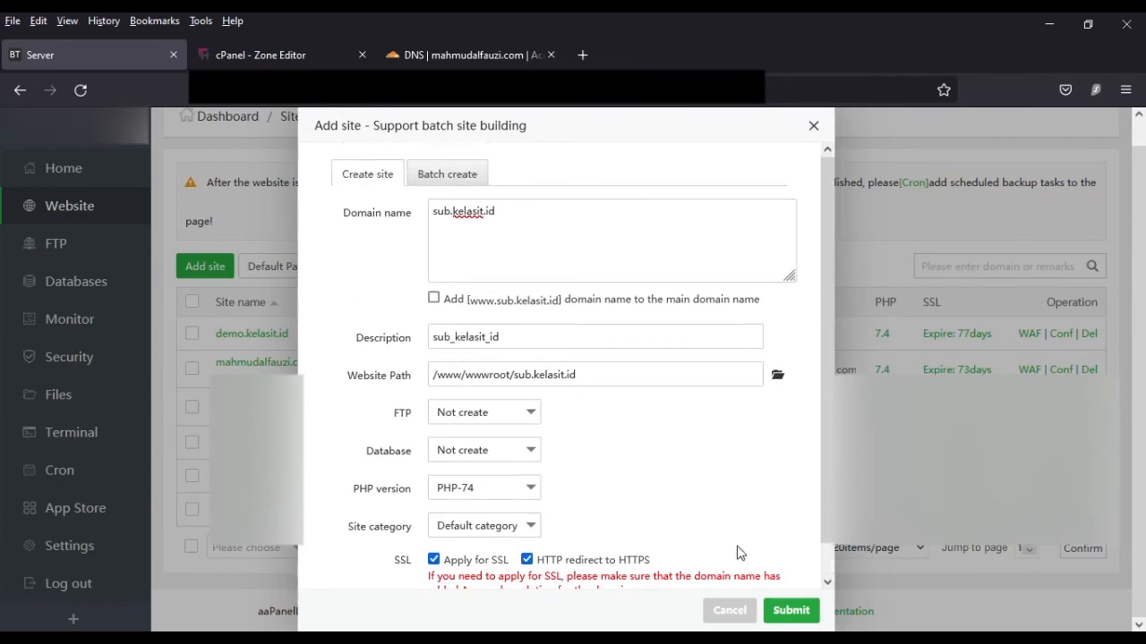
left_click(792, 610)
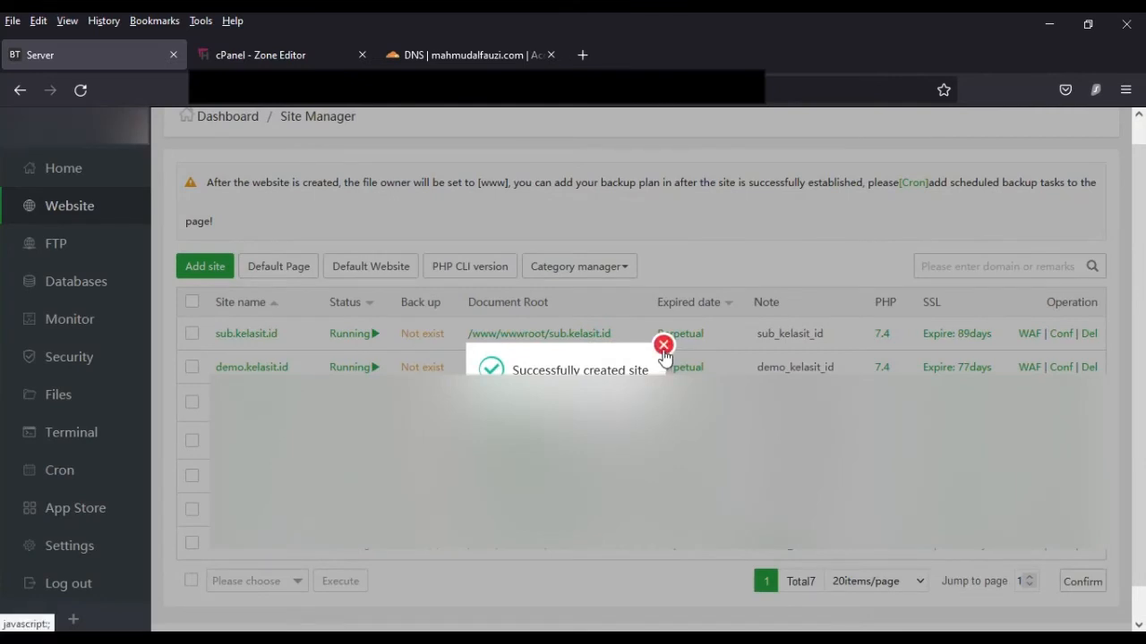
left_click(662, 350)
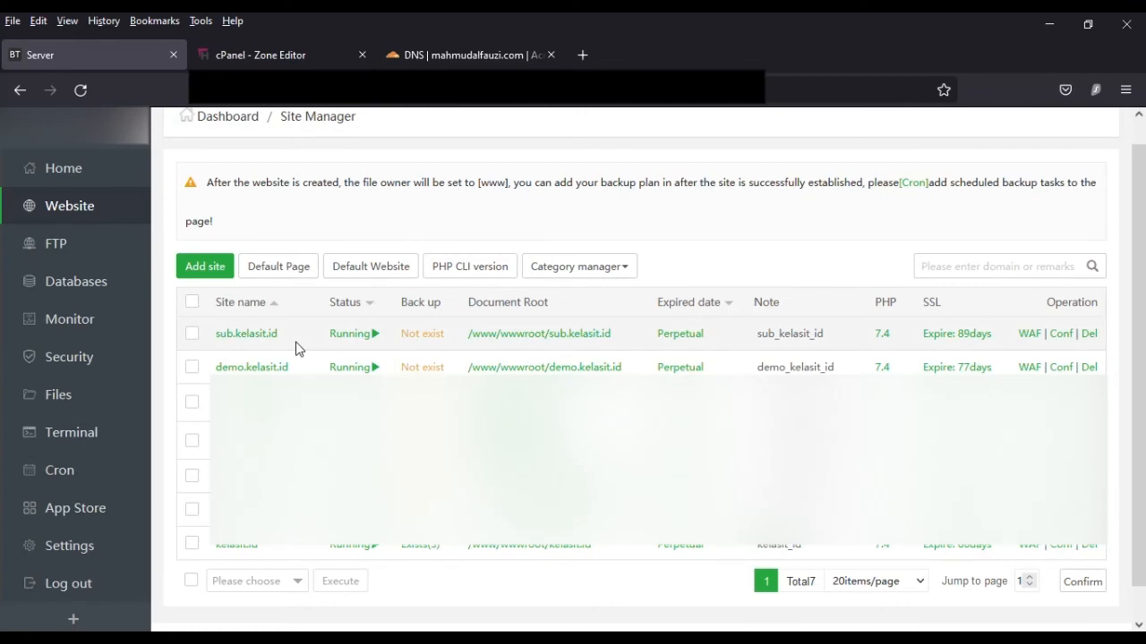
Step: Review the Software section with Dns Manager on aaPanel's home page, and switch to cPanel to highlight the Zone Editor heading
left_click(85, 169)
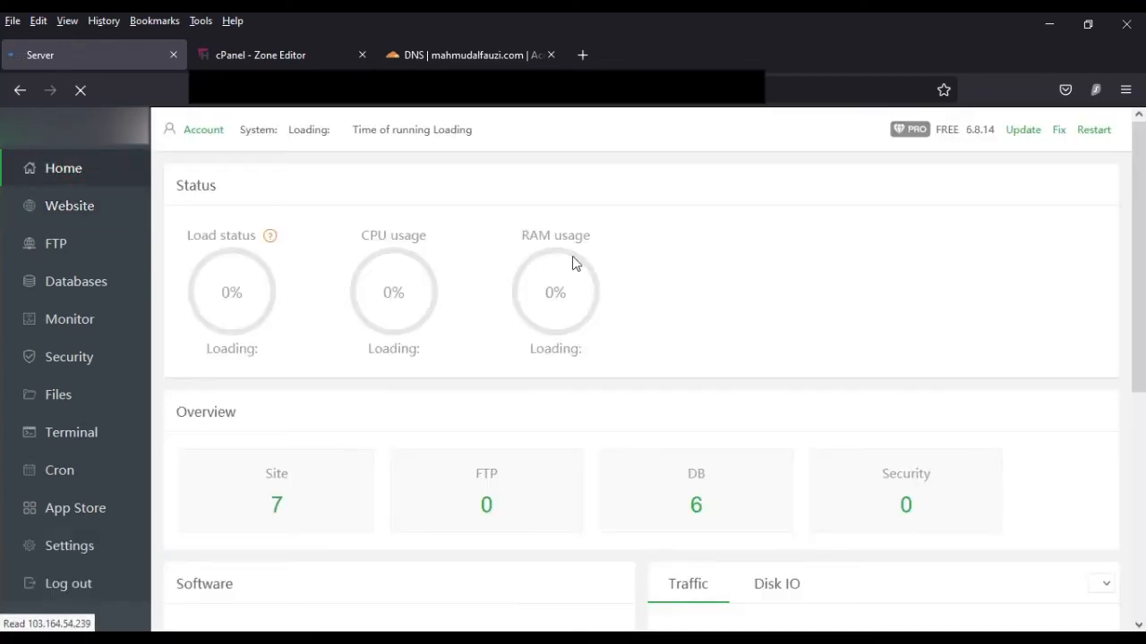
scroll(589, 296, "down", 5)
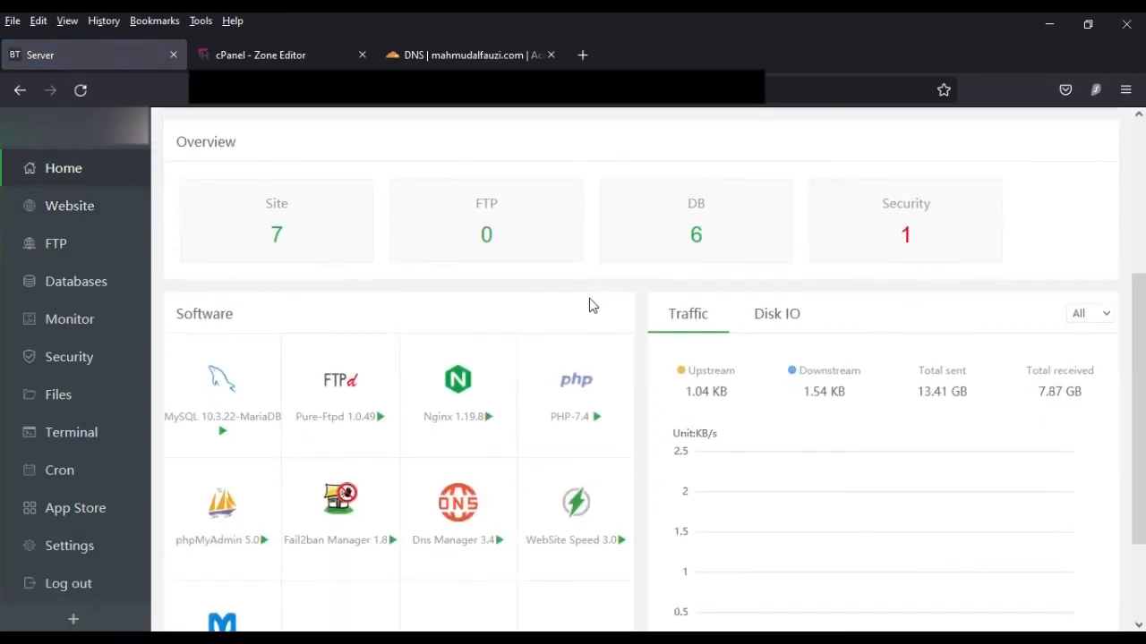
scroll(589, 305, "down", 1)
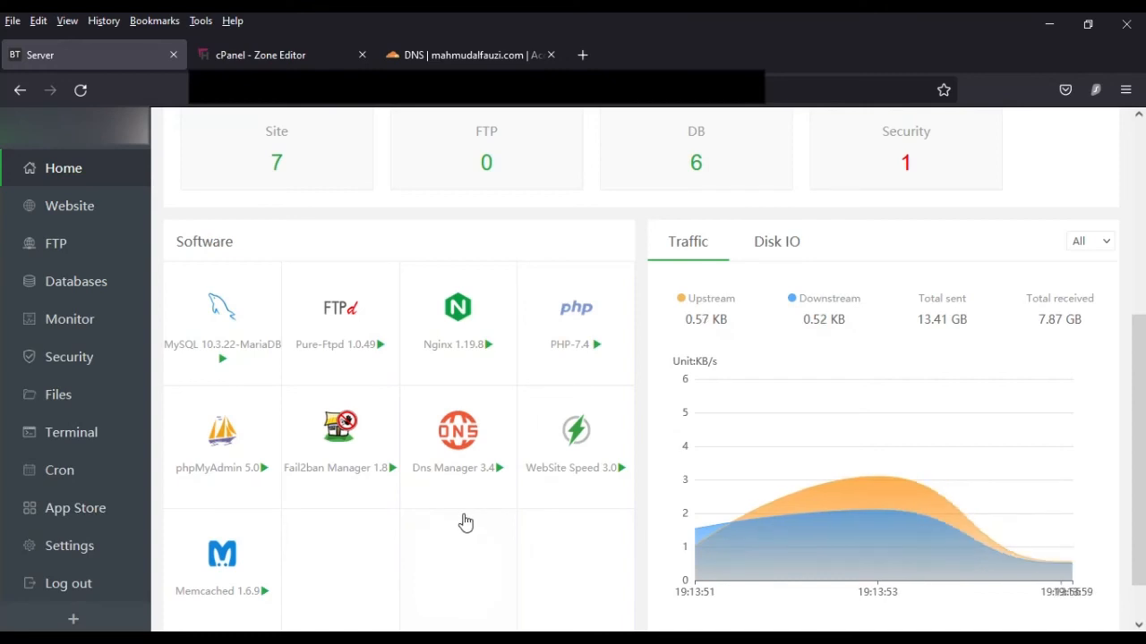
scroll(457, 341, "up", 1)
scroll(457, 341, "up", 4)
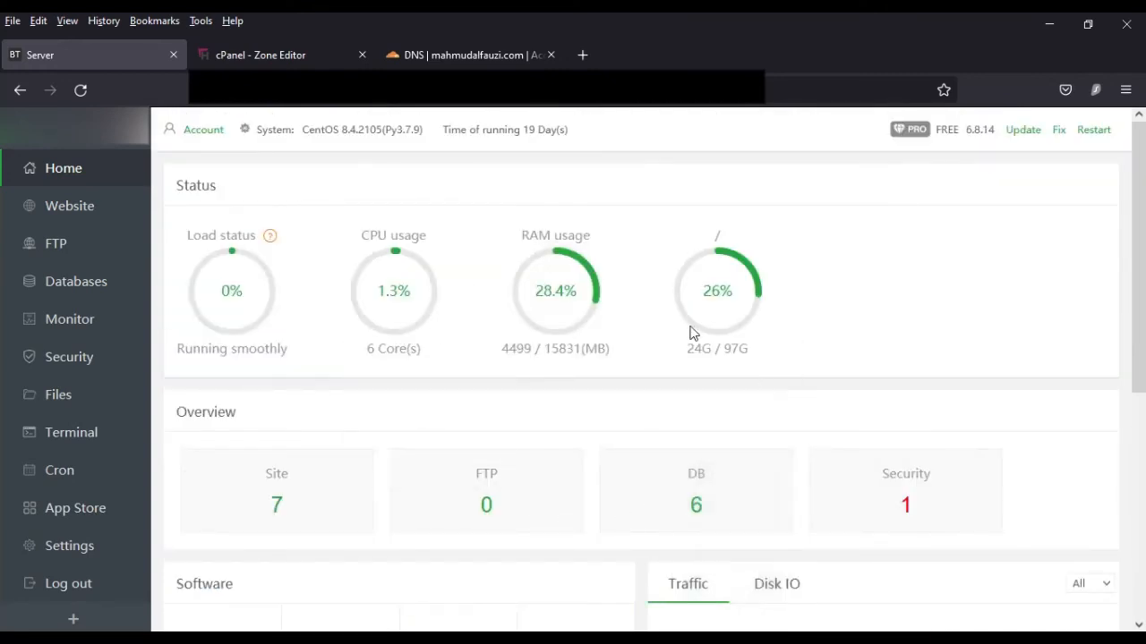
left_click(261, 54)
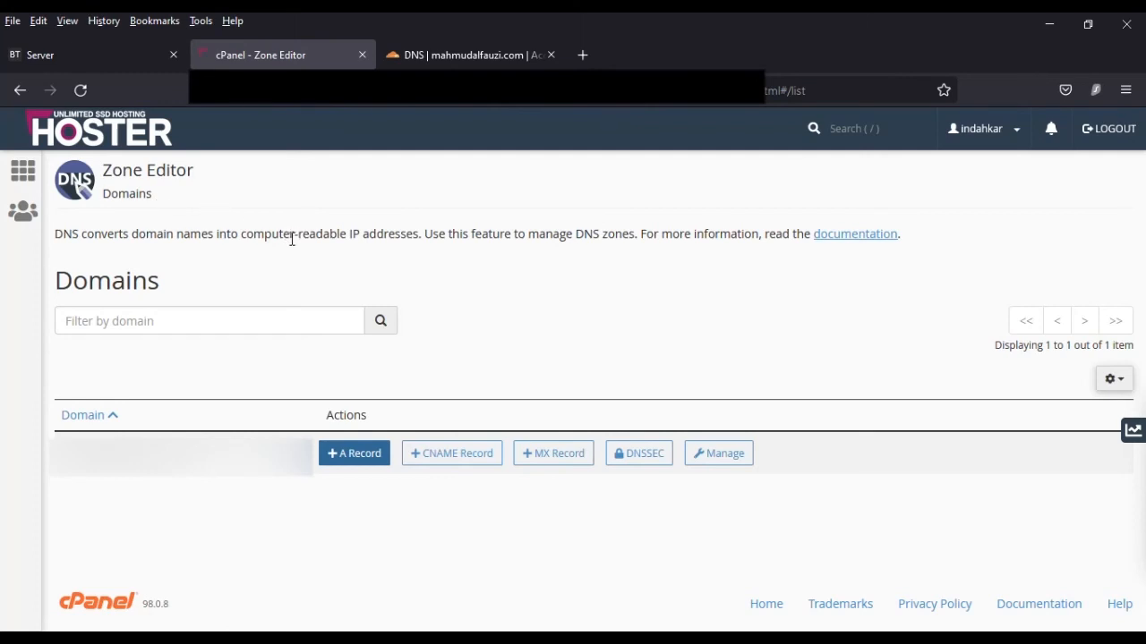
left_click_drag(104, 169, 199, 178)
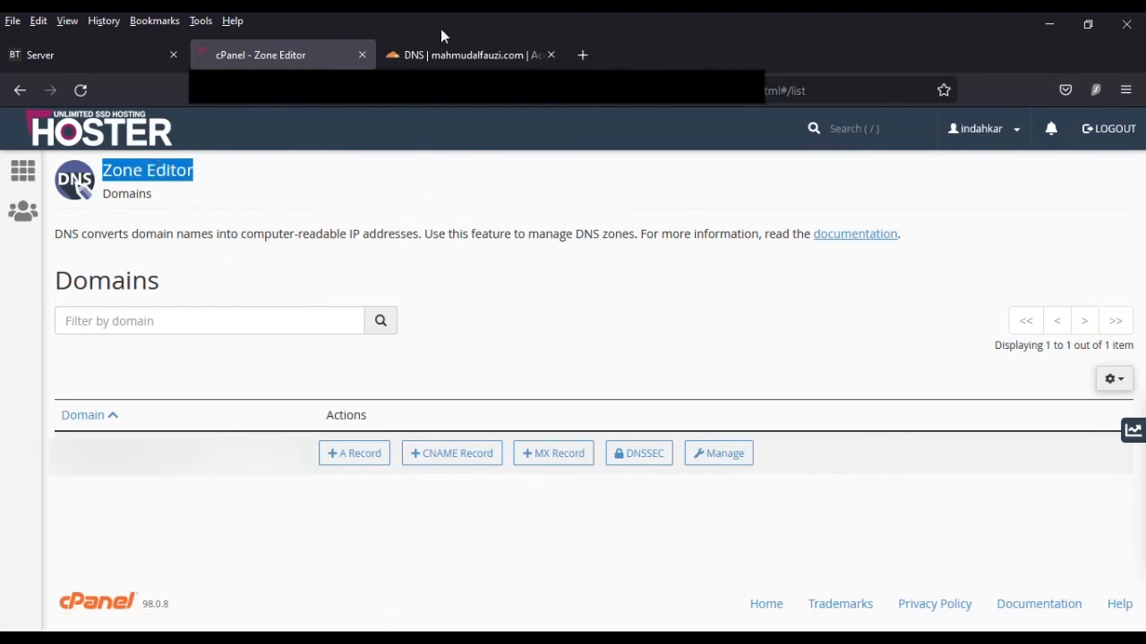
Step: Switch to Cloudflare and review the domain's DNS page, including its setup notes and the DNS record list
left_click(448, 55)
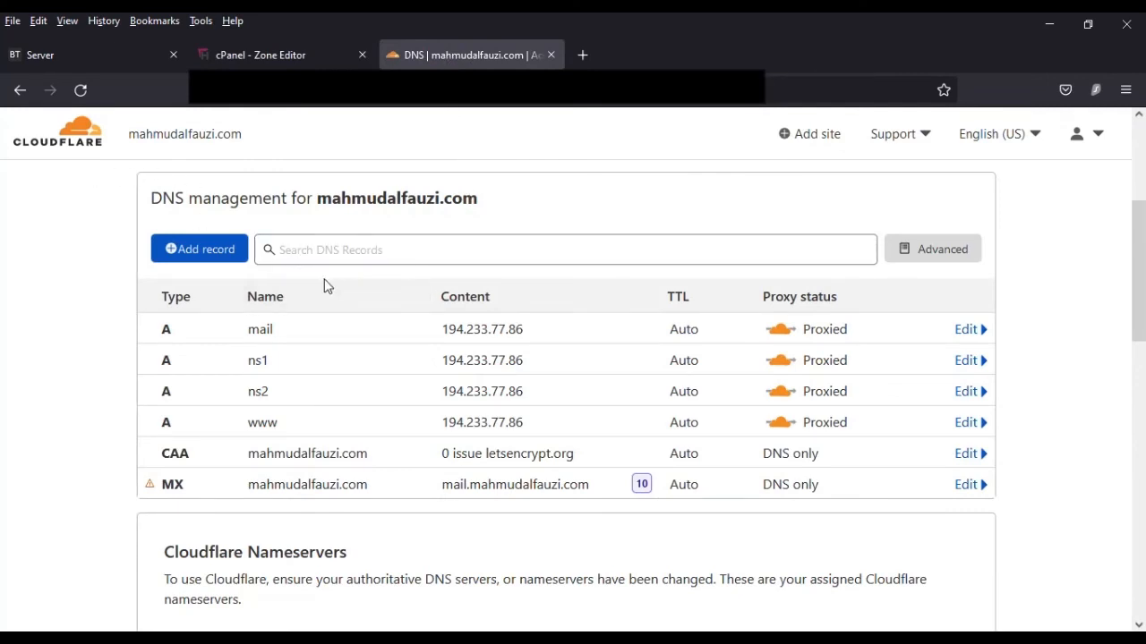
scroll(358, 276, "up", 2)
scroll(359, 277, "up", 2)
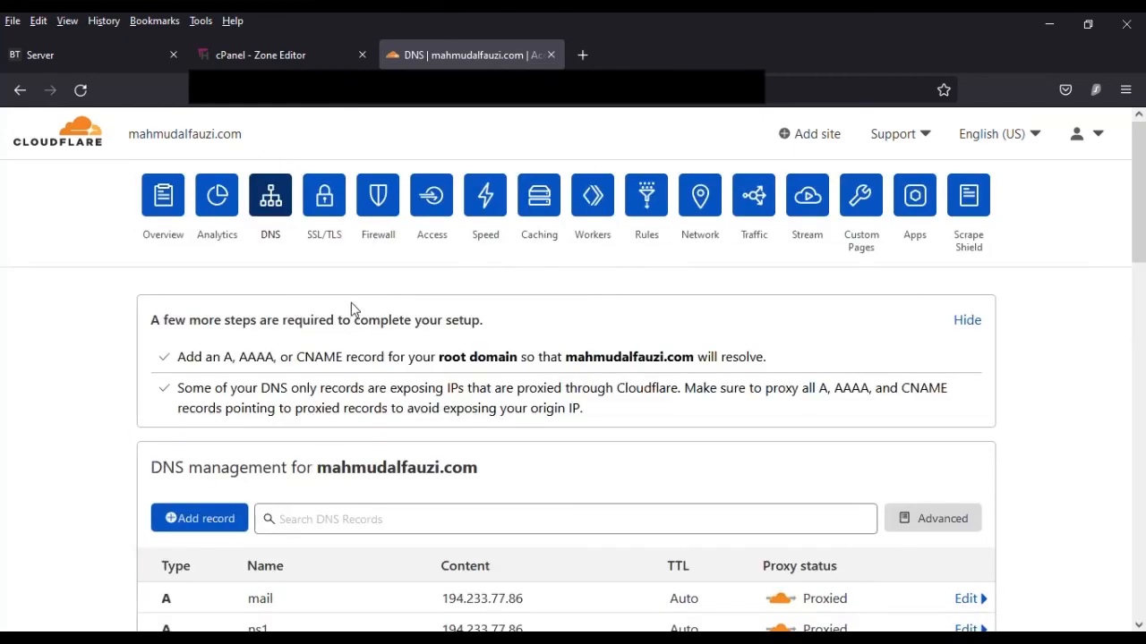
scroll(349, 493, "down", 1)
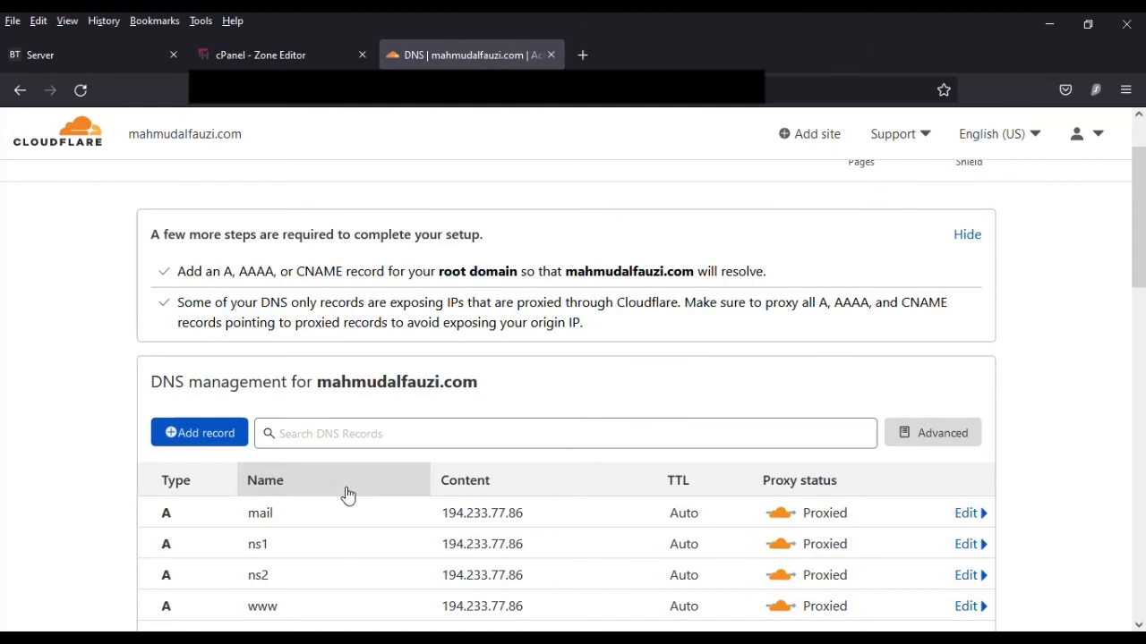
scroll(350, 468, "up", 1)
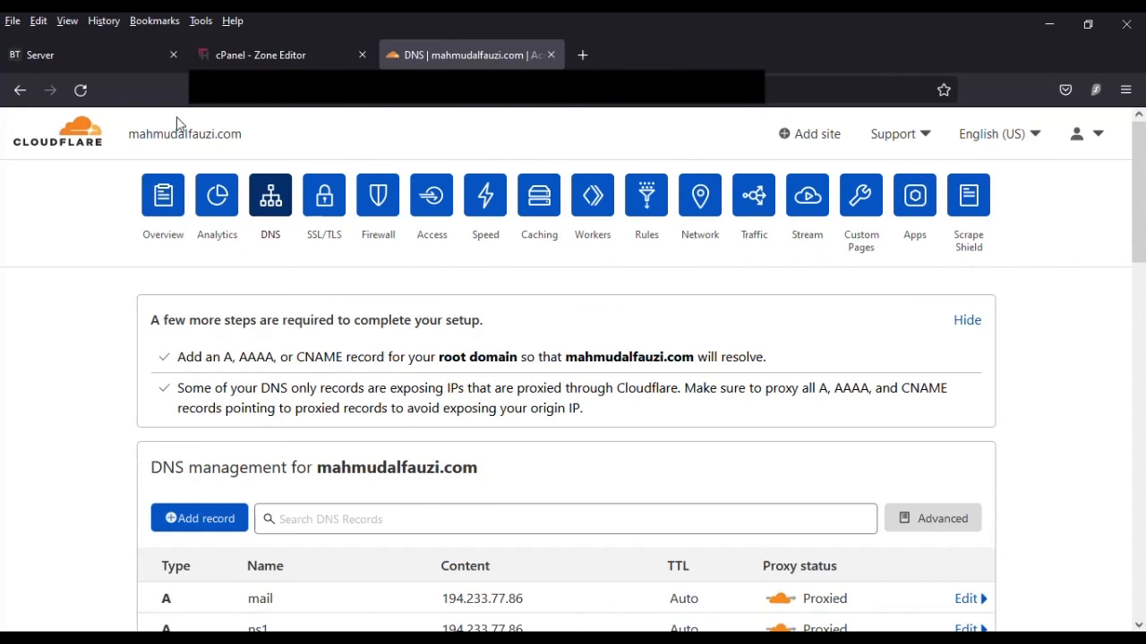
Step: Return to aaPanel, then load sub.kelasit.id in a new browser tab
left_click(93, 55)
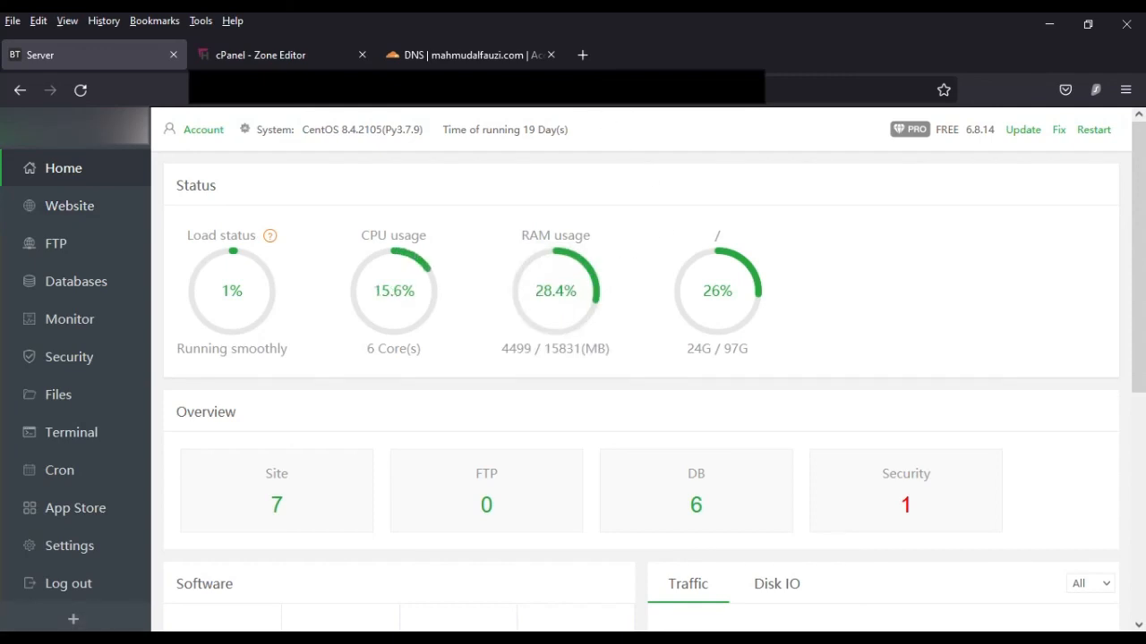
key("ctrl+t")
type("sub.kelasit.id")
key("Return")
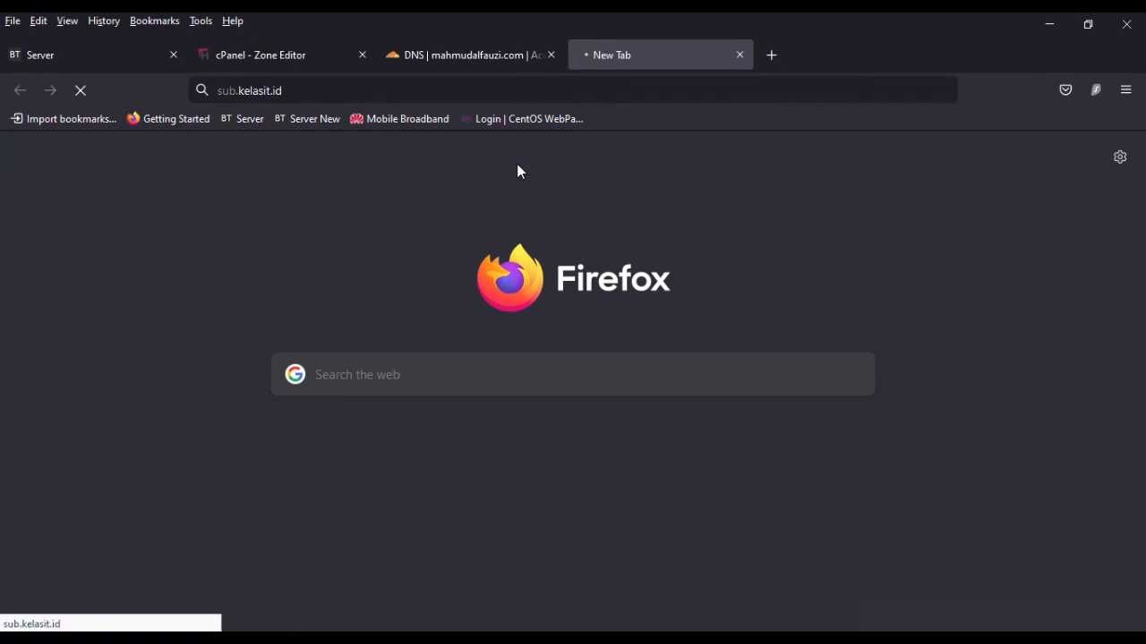